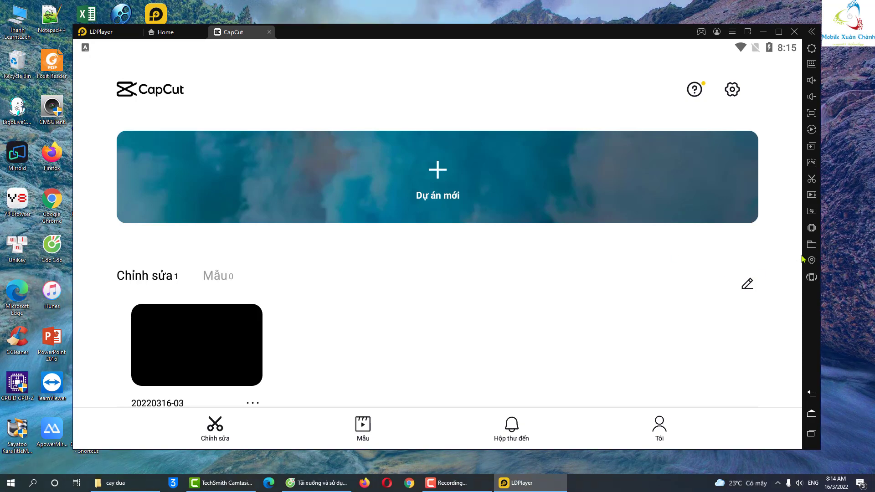
Copy 1.mp3 through 9.mp3, including 02.mp3, from the F: drive's nhac youtube > Nhac New folder into the emulator's Pictures folder
click(446, 173)
click(506, 253)
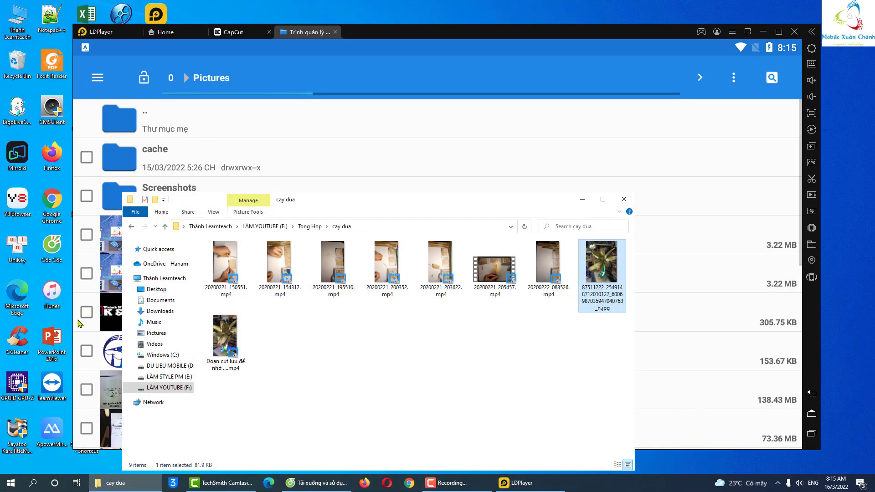
click(165, 388)
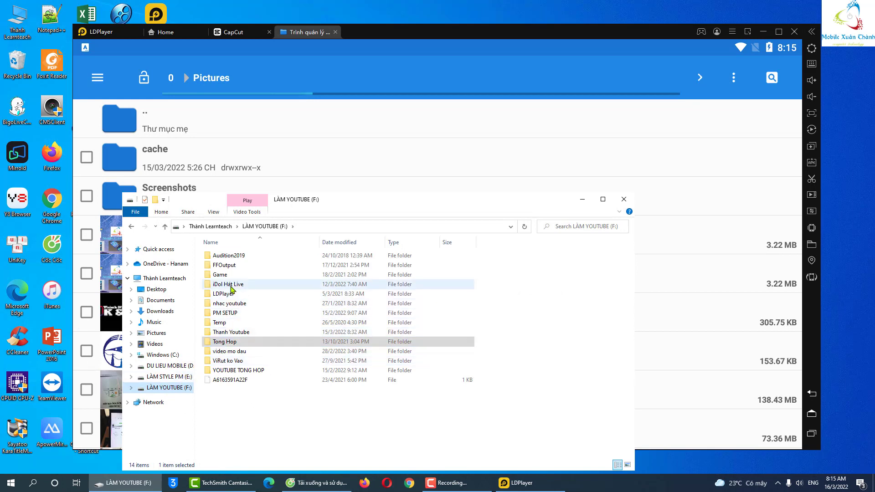
double_click(232, 303)
double_click(230, 273)
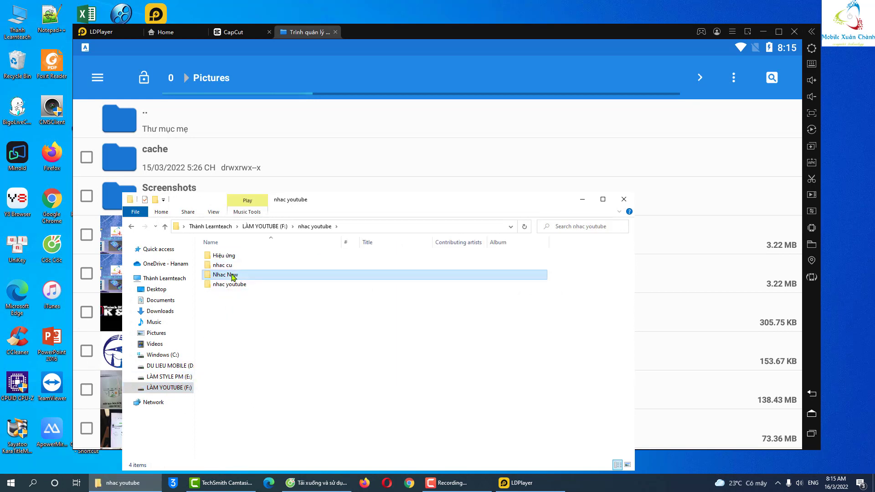
drag(374, 275, 321, 363)
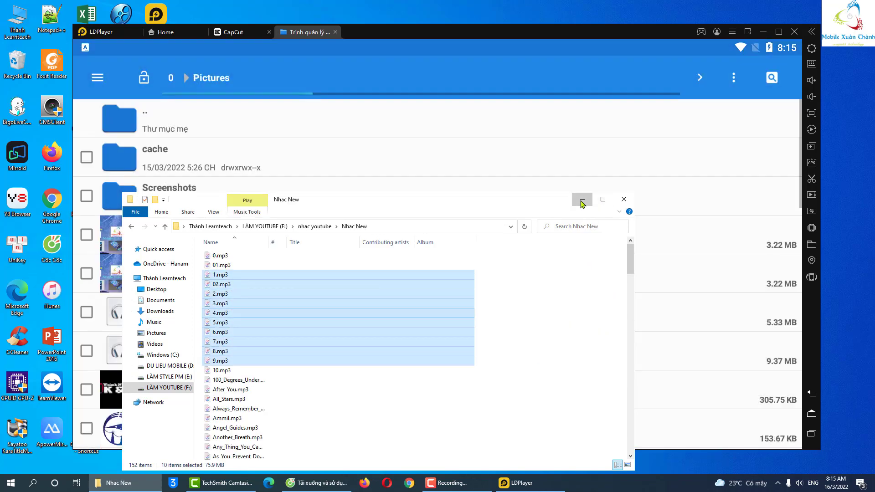
click(582, 199)
Select 4.mp3, 5.mp3, 6.mp3, 7.mp3, 8.mp3 and 9.mp3 in the emulator's Pictures folder
scroll(447, 324, down, 5)
scroll(447, 325, down, 5)
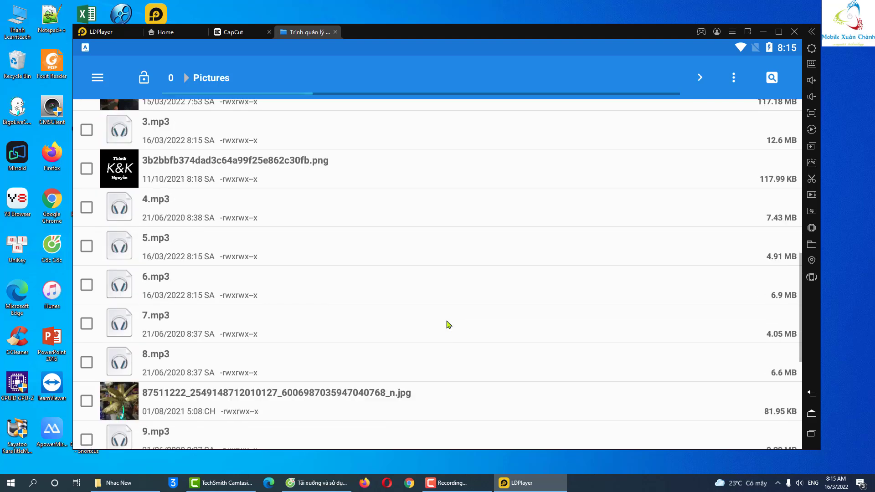
scroll(428, 321, up, 1)
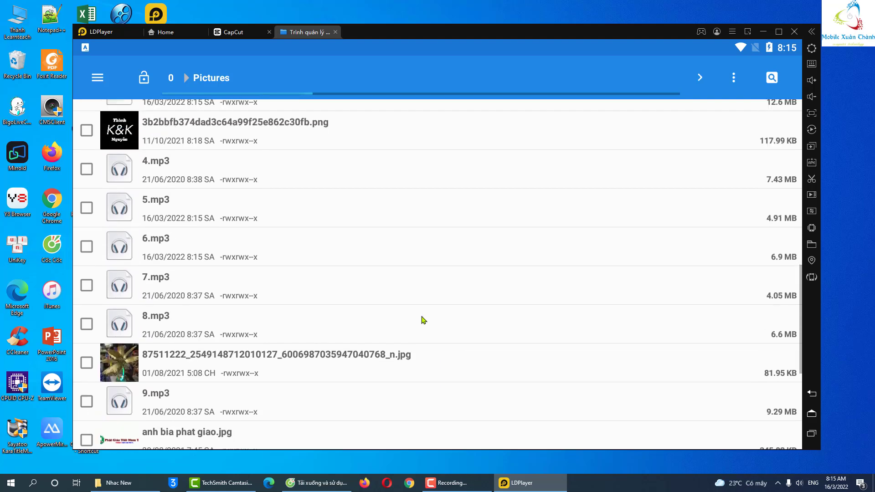
click(87, 168)
click(87, 207)
click(87, 246)
click(86, 284)
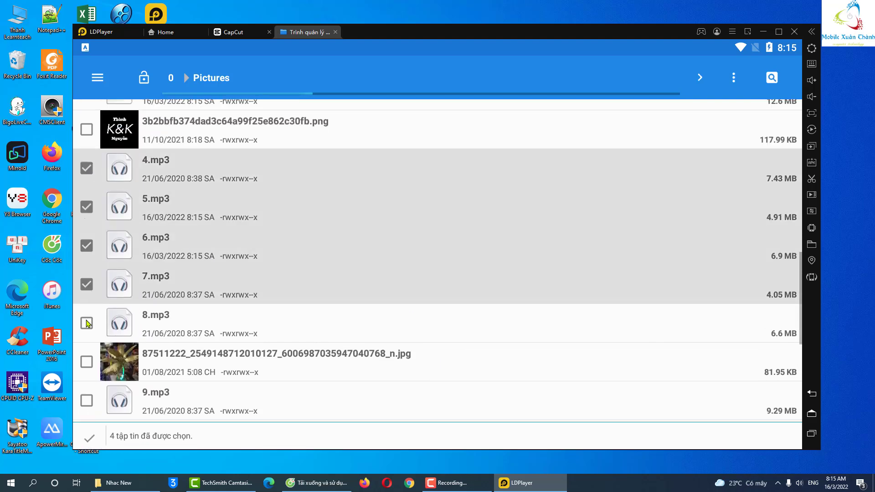
click(87, 323)
scroll(216, 359, down, 3)
click(86, 224)
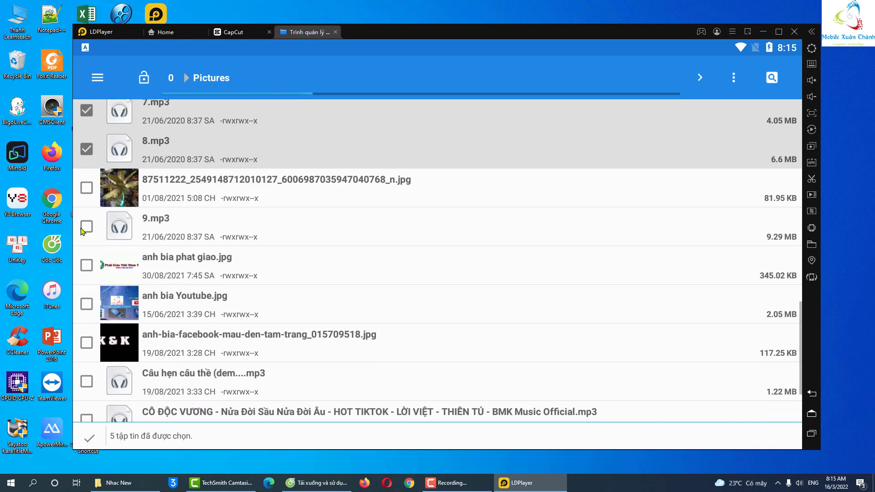
Add 1.mp3, 02.mp3 and 2.mp3 to the file selection, confirm it and close the emulator's file manager
scroll(273, 255, up, 4)
scroll(331, 250, up, 5)
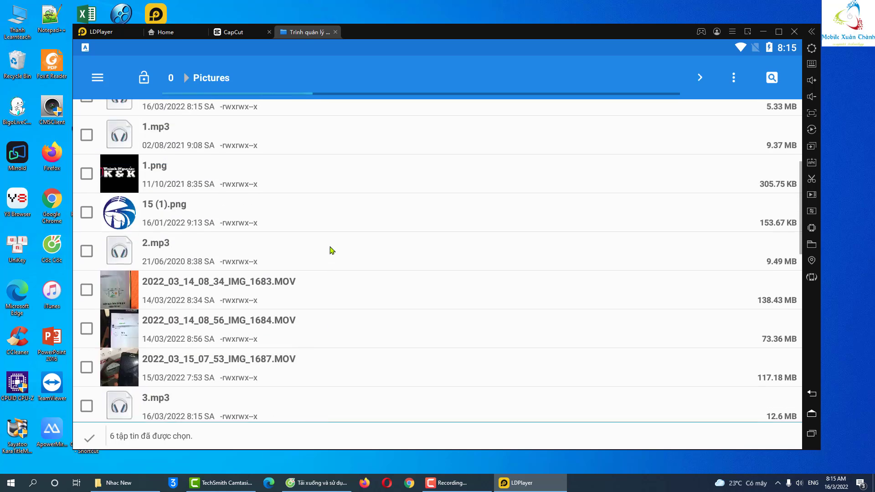
click(85, 230)
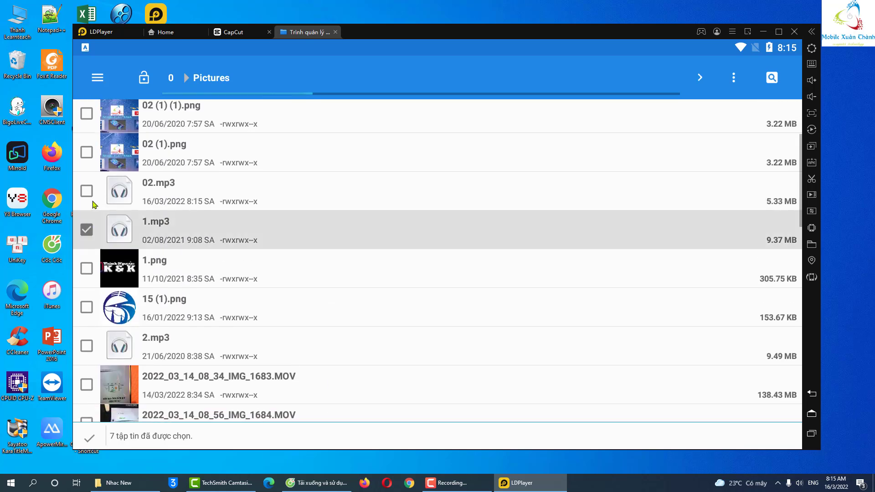
click(85, 193)
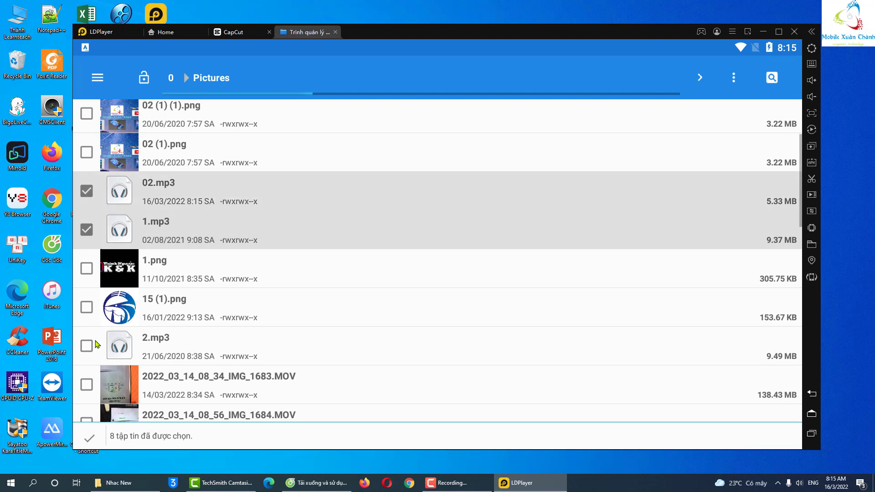
click(86, 348)
click(89, 439)
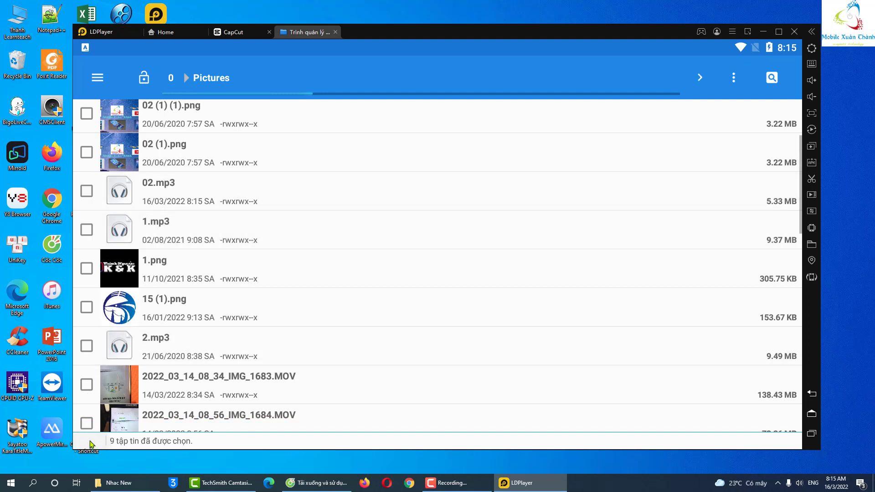
click(335, 32)
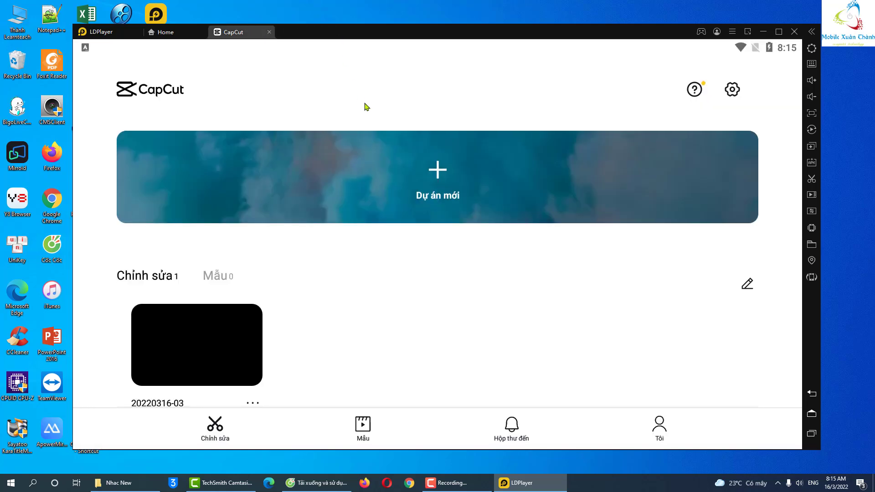
Create a new project from the 00:52 golden palm tree video in the album
click(446, 180)
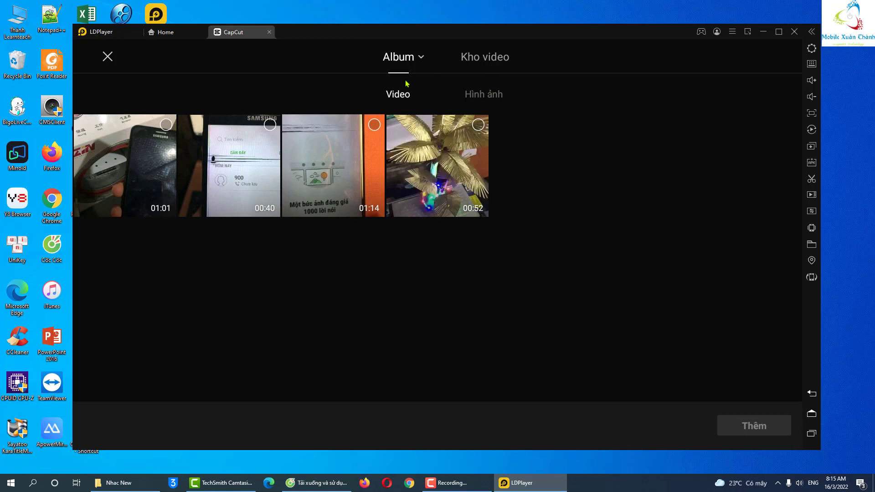
click(484, 93)
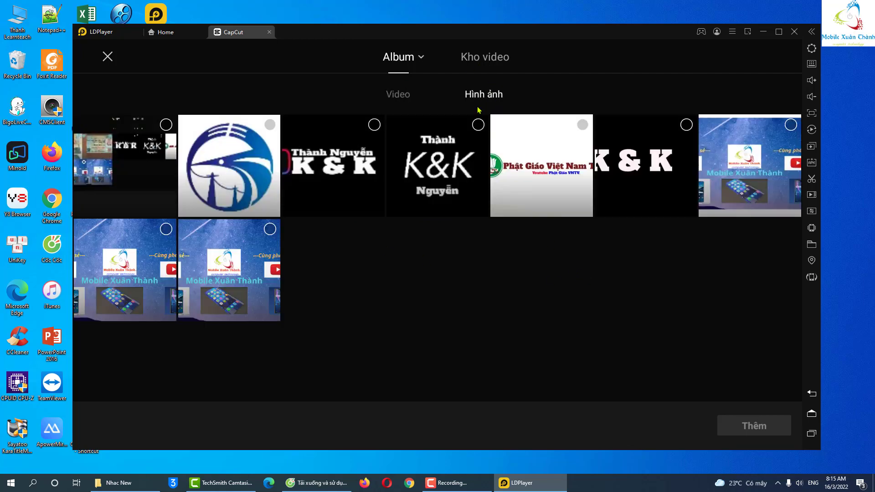
click(403, 96)
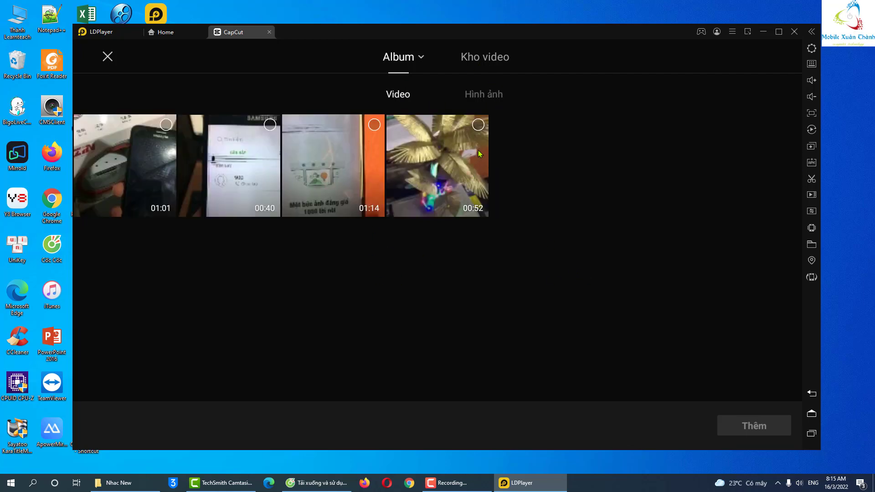
click(477, 125)
click(752, 433)
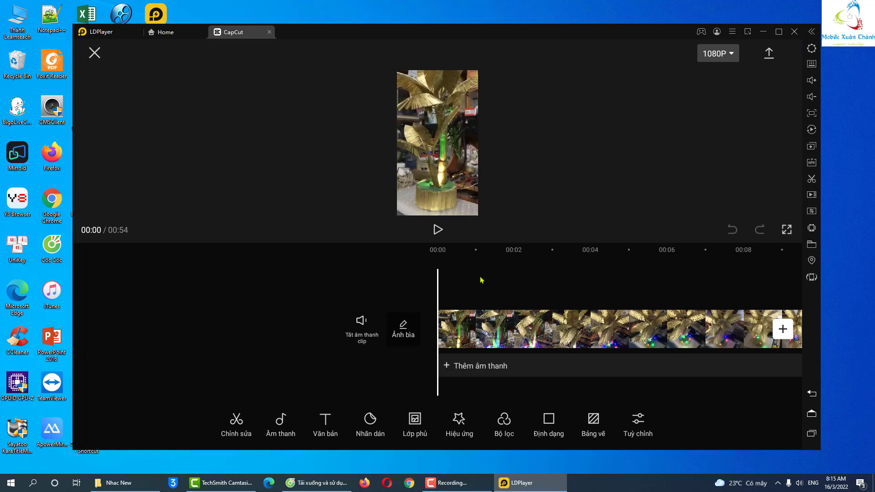
Split the palm tree clip at about 4 seconds on the timeline
drag(580, 349, 242, 314)
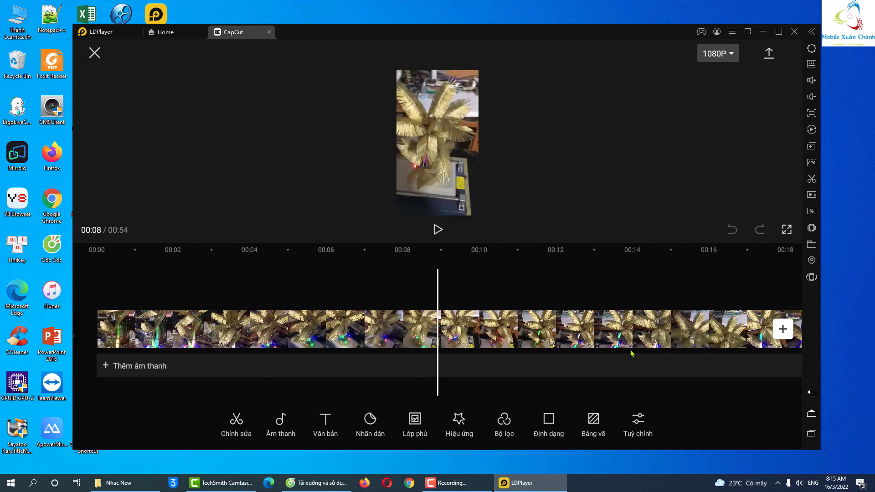
drag(670, 339, 637, 330)
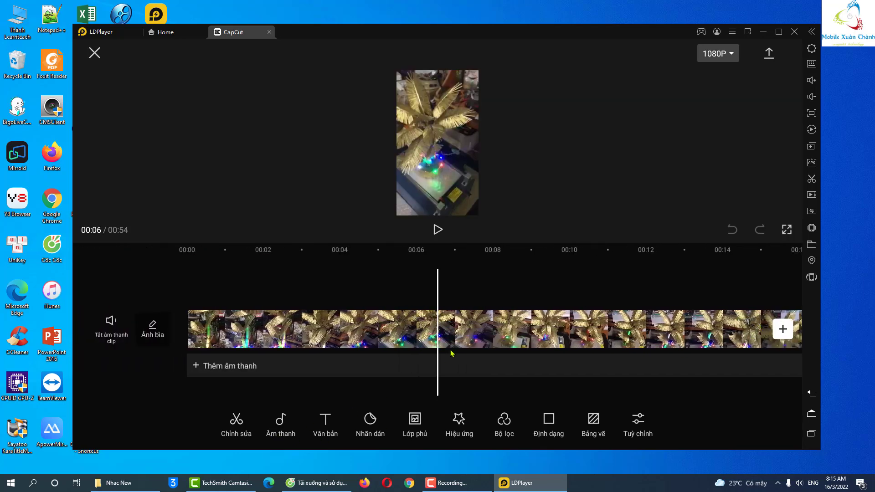
click(478, 346)
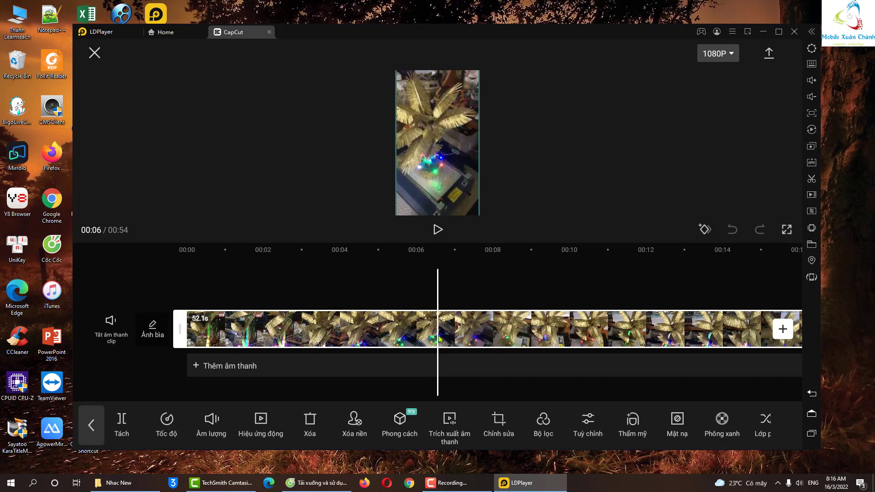
drag(438, 338, 489, 340)
click(119, 424)
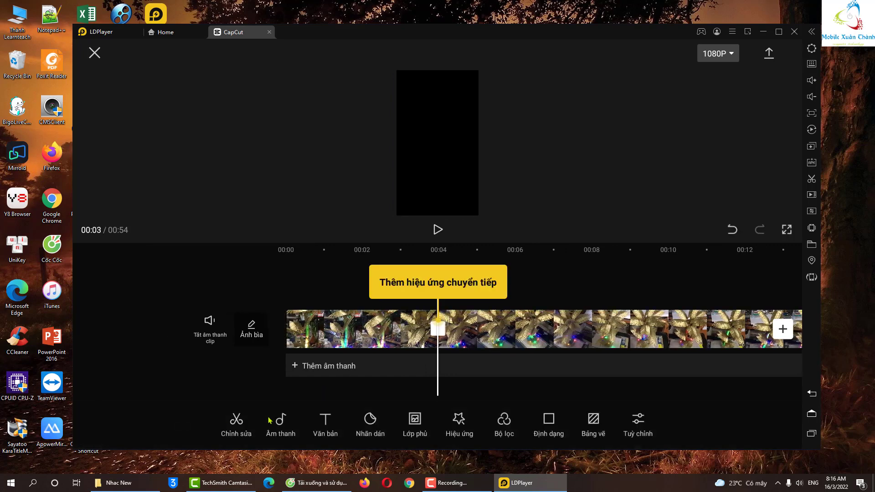
click(438, 329)
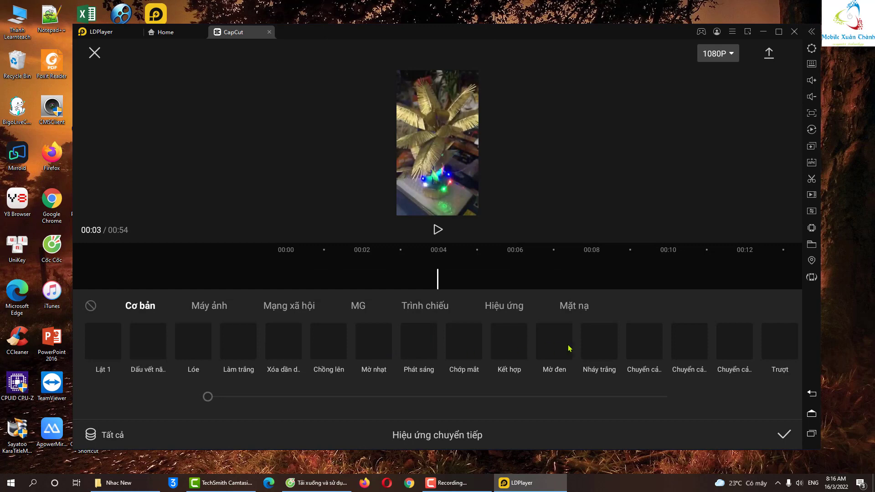
drag(611, 349, 675, 339)
click(358, 279)
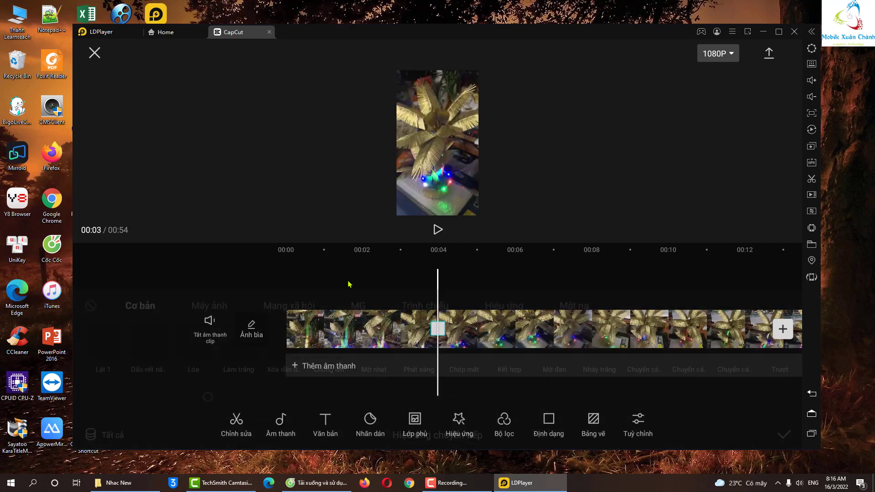
Apply the basic Nháy trắng transition at the cut between the two clips
click(428, 344)
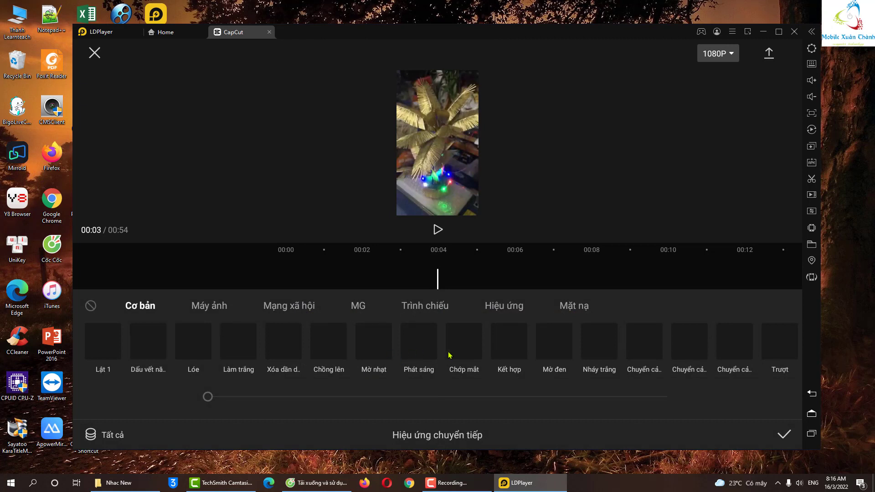
click(377, 346)
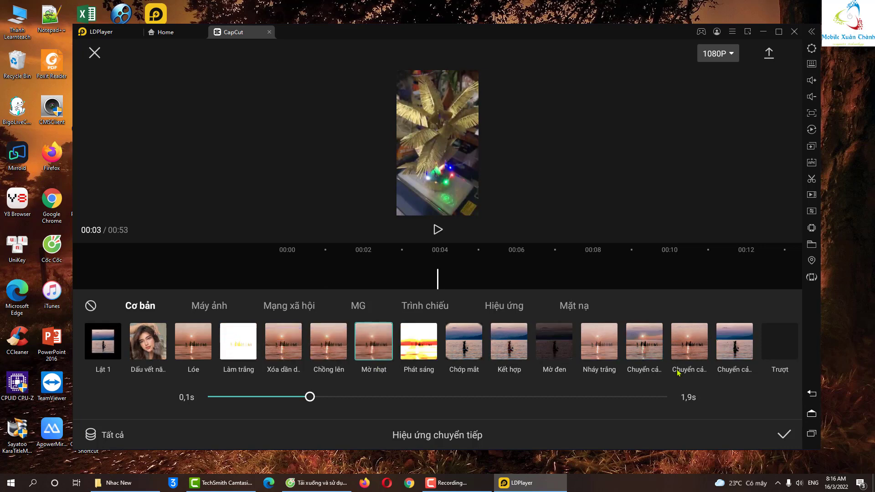
click(599, 358)
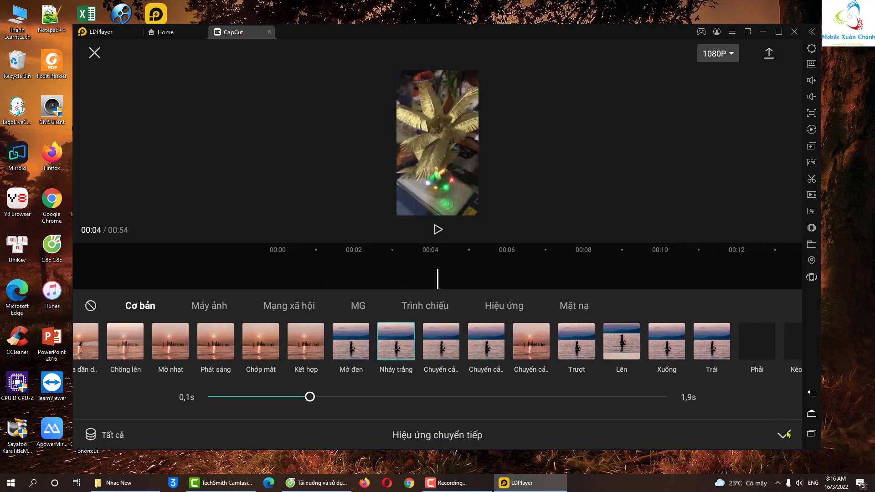
click(783, 434)
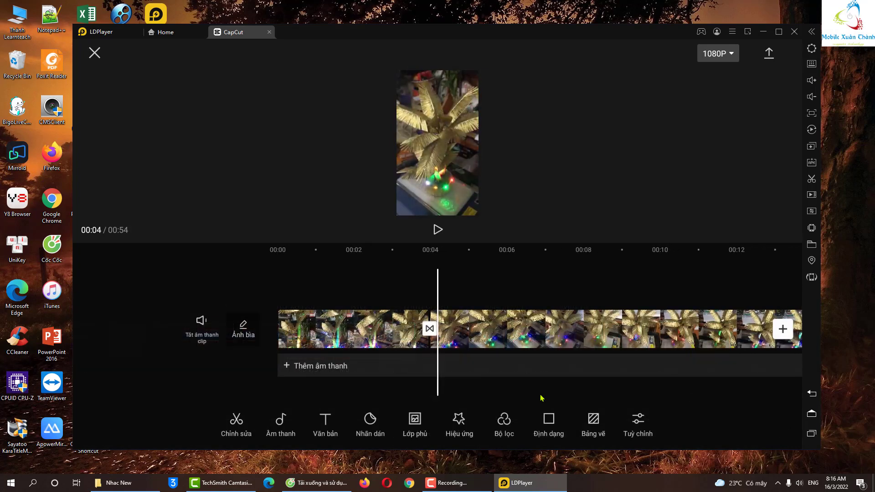
Play back the section around the cut to preview the transition
drag(452, 346, 496, 338)
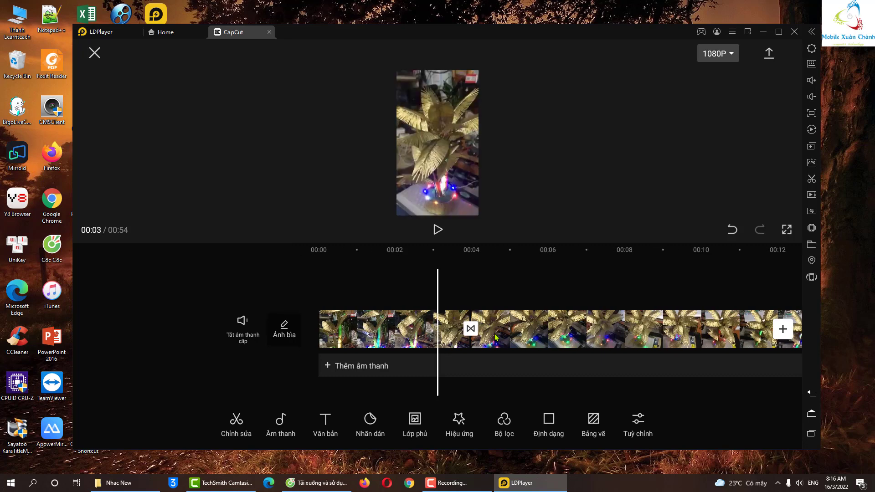
click(439, 230)
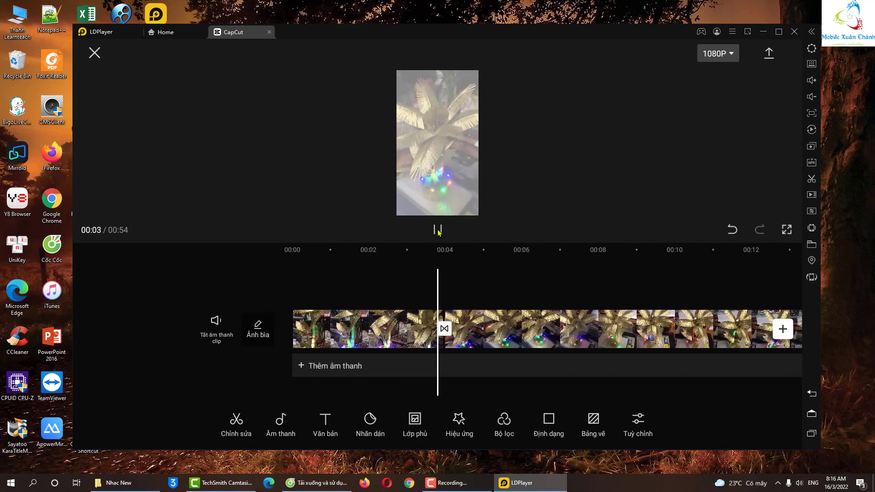
click(439, 230)
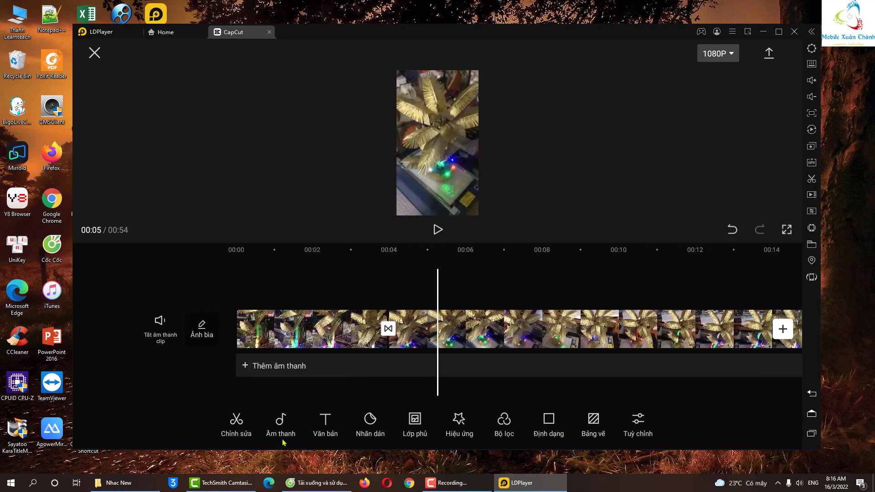
Mute the original sound of all video clips on the timeline
click(360, 323)
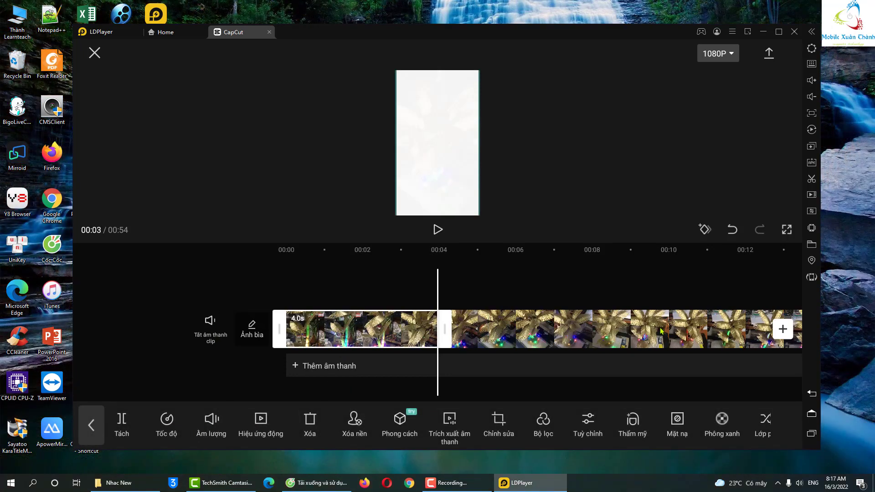
click(401, 383)
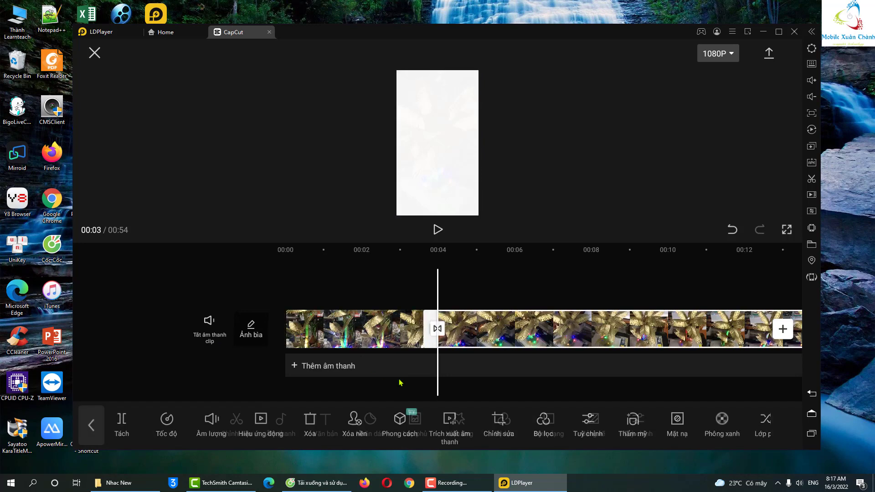
click(209, 324)
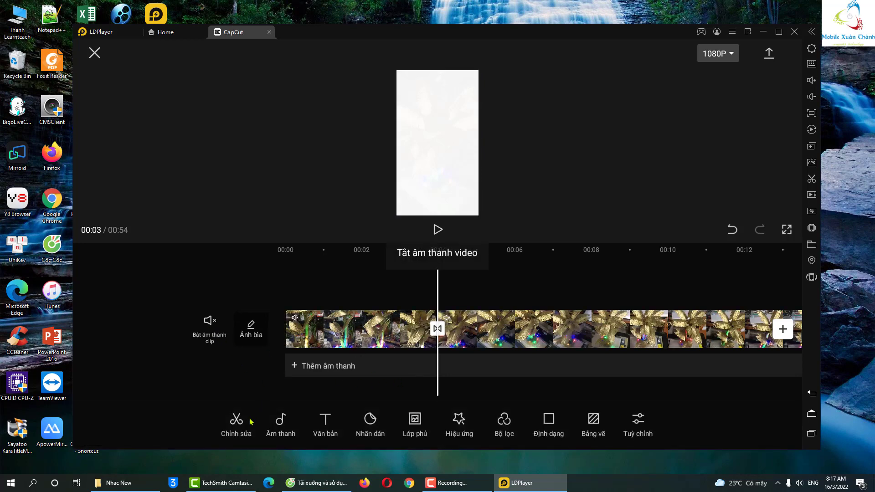
Open the Thêm âm thanh music library from the timeline's audio options and close it
click(389, 333)
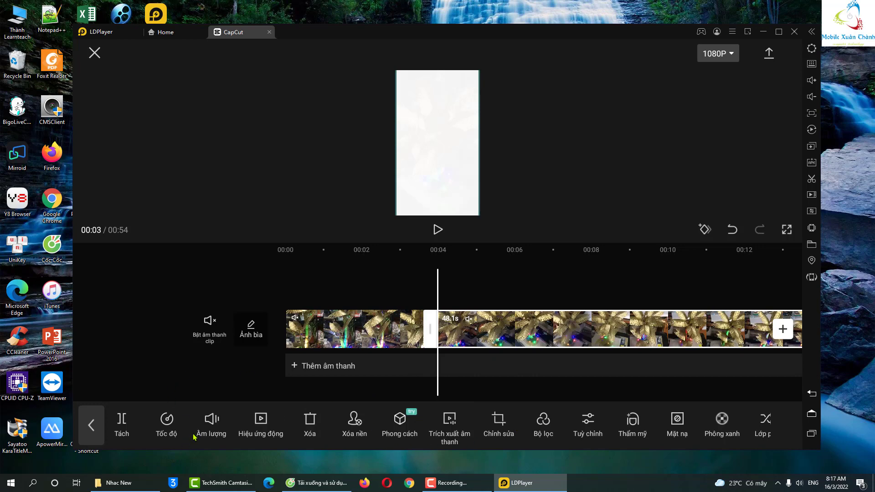
click(314, 367)
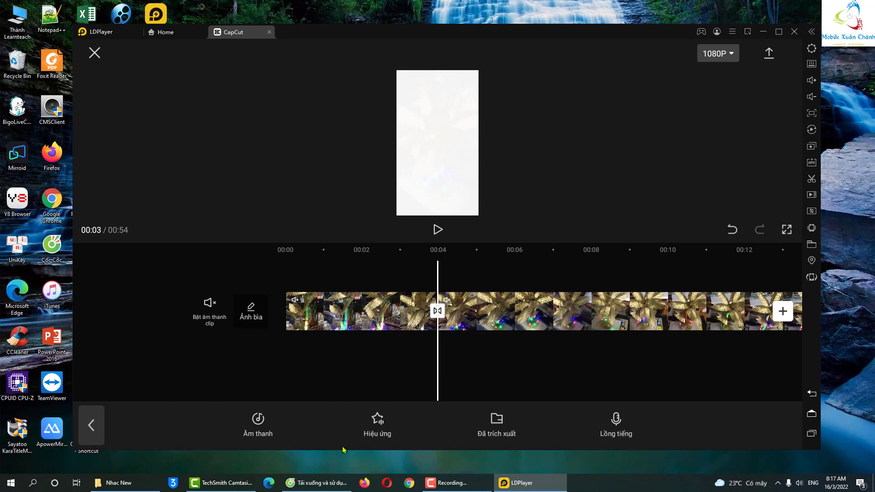
click(259, 424)
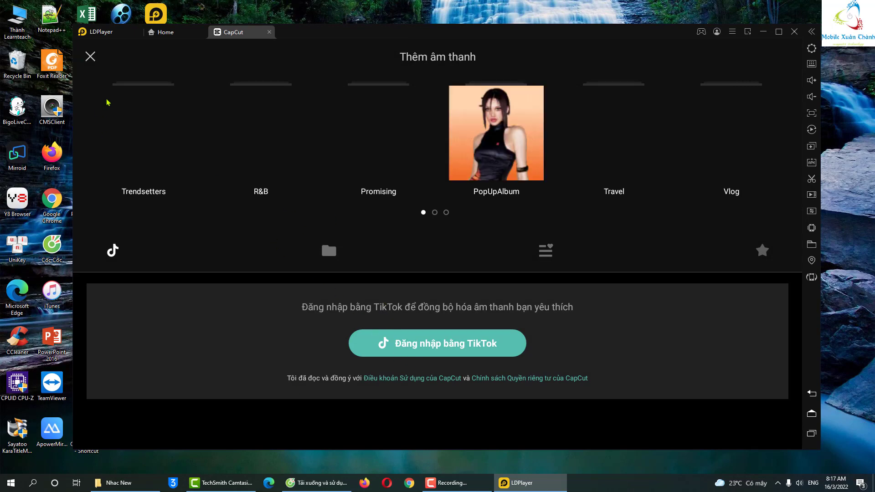
click(90, 56)
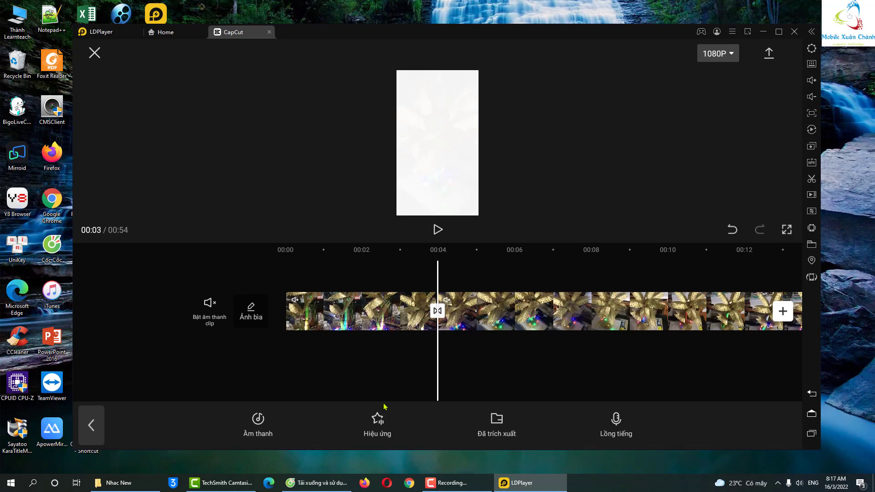
Open the album for extracting audio from a video, preview the 00:40 phone clip, and select and deselect it as the source
click(499, 424)
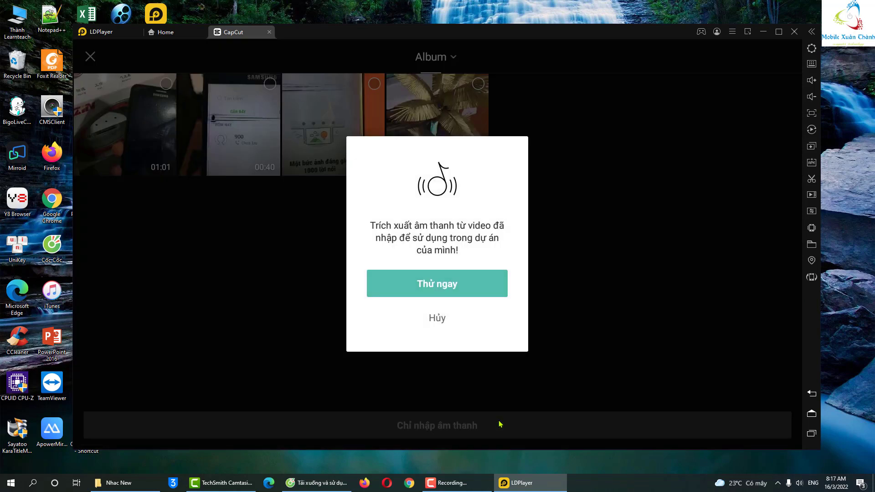
click(450, 287)
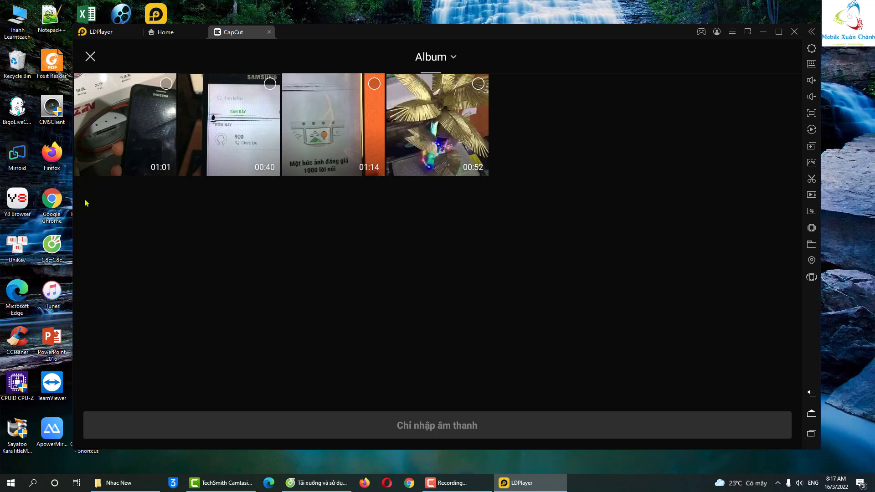
click(240, 129)
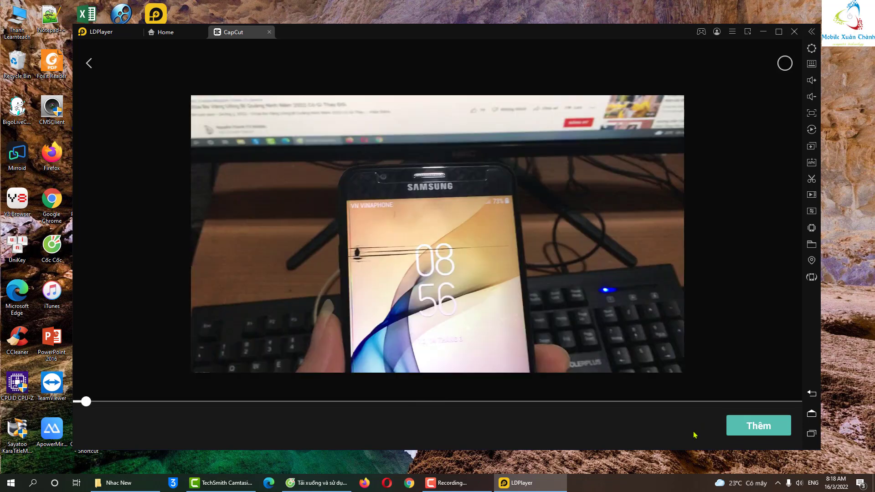
click(90, 64)
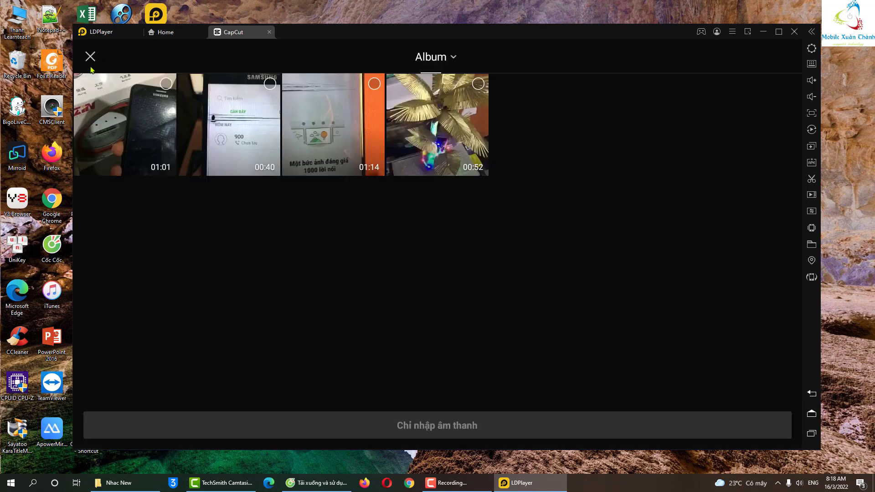
click(269, 83)
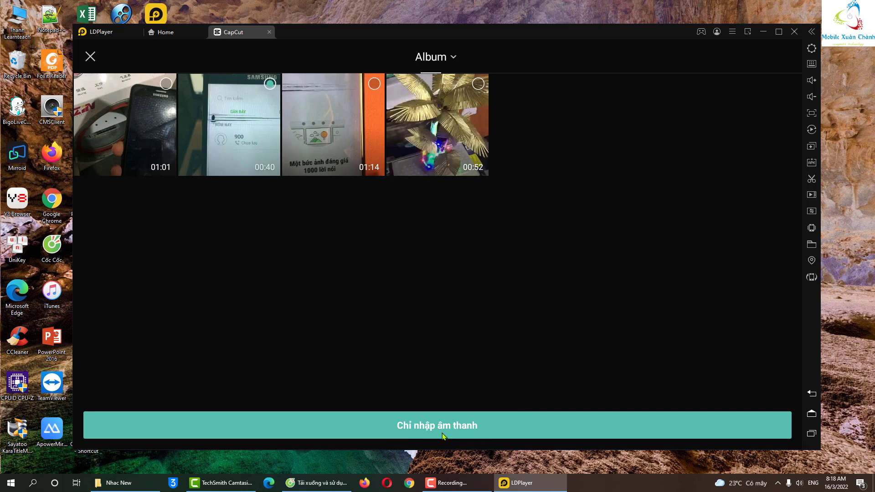
click(269, 83)
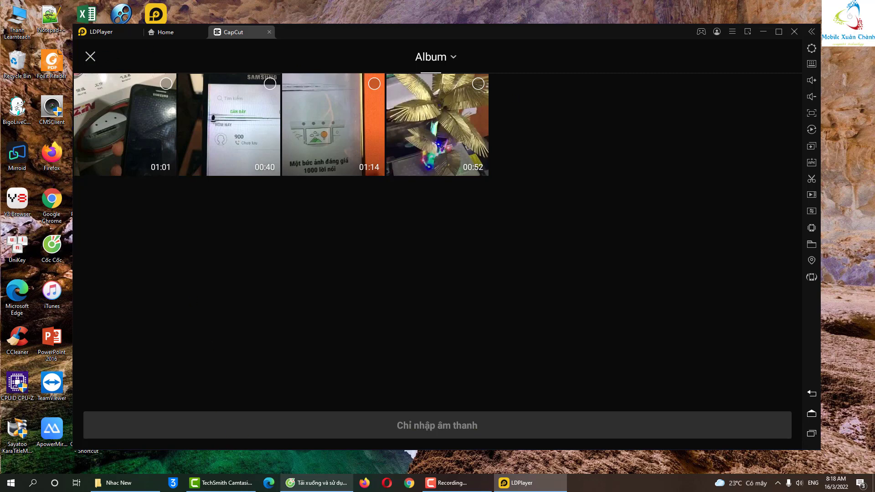
Switch to the Cốc Cốc browser, open YouTube, and show the video list of the first recommended video's channel
click(317, 482)
click(143, 4)
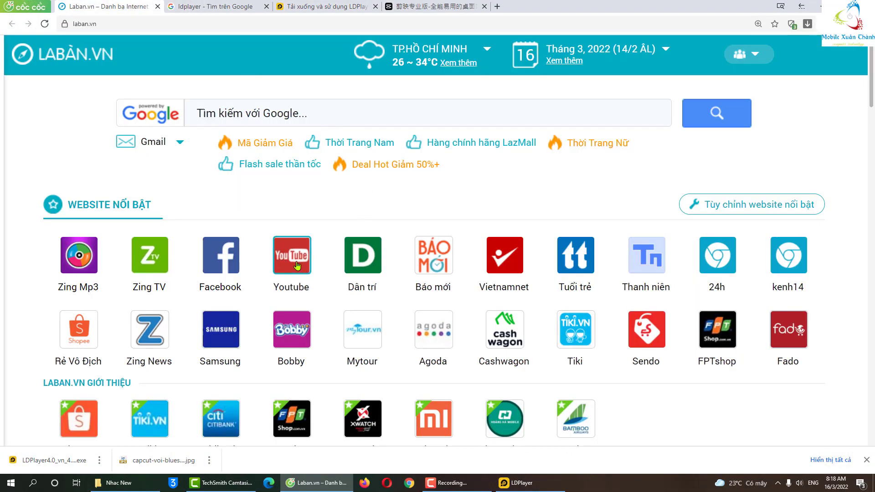
click(292, 253)
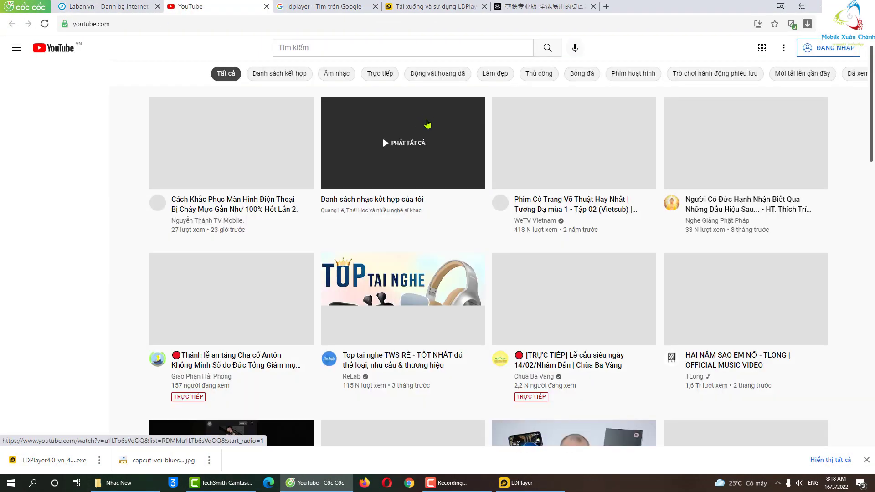
click(262, 282)
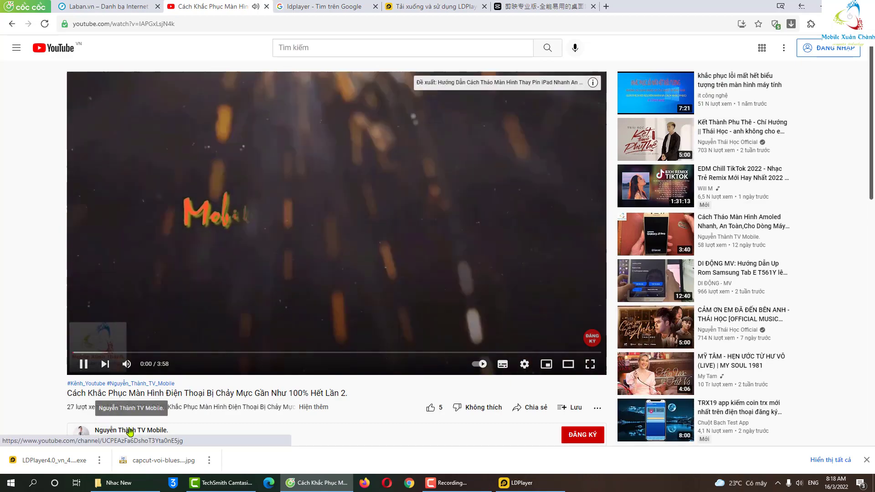
click(123, 427)
scroll(394, 327, down, 3)
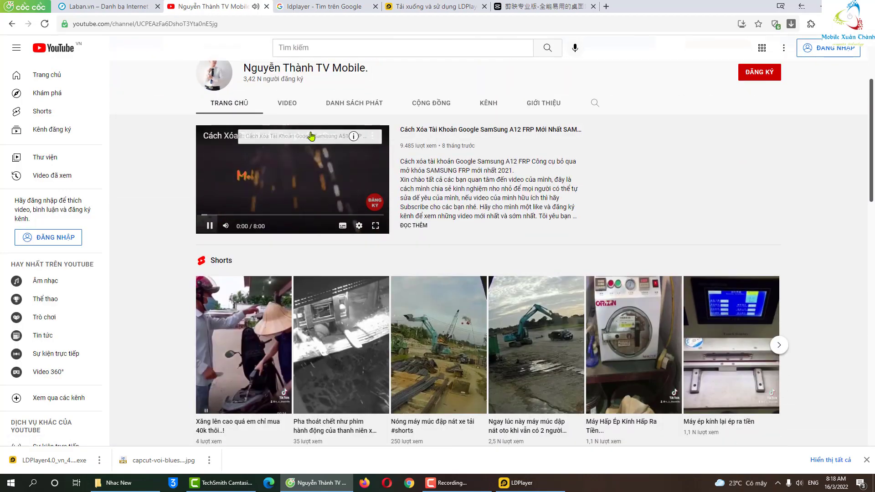
click(287, 101)
Find and open the Short "Ngắm Cây Dừa Làm Từ Tăm Tre Tuyệt Đẹp" in the channel's video list
scroll(535, 230, down, 15)
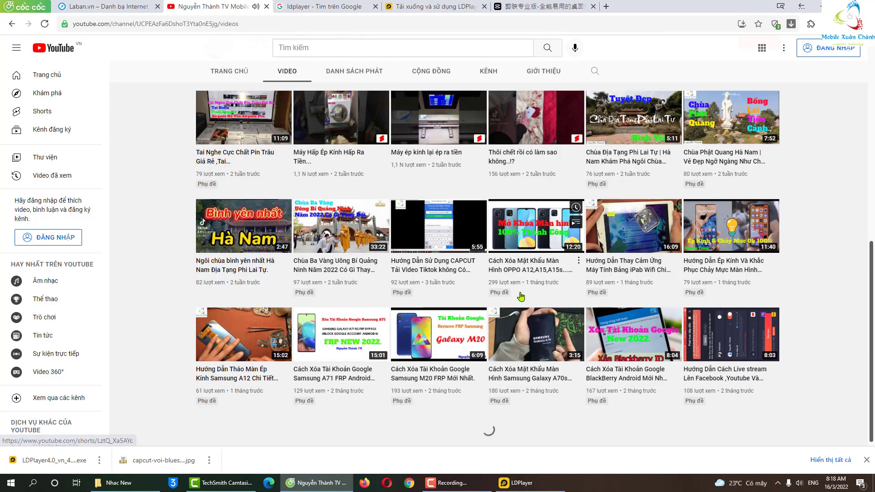
scroll(521, 297, down, 10)
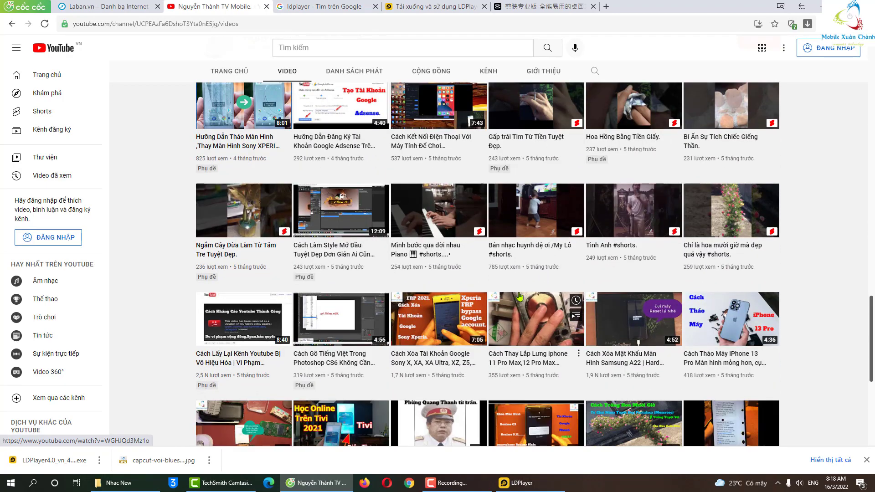
scroll(519, 297, down, 1)
scroll(519, 296, up, 4)
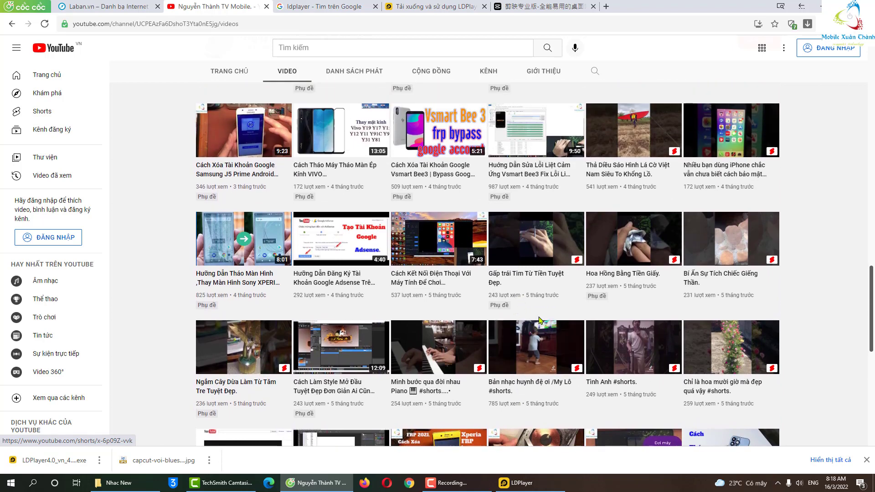
click(272, 345)
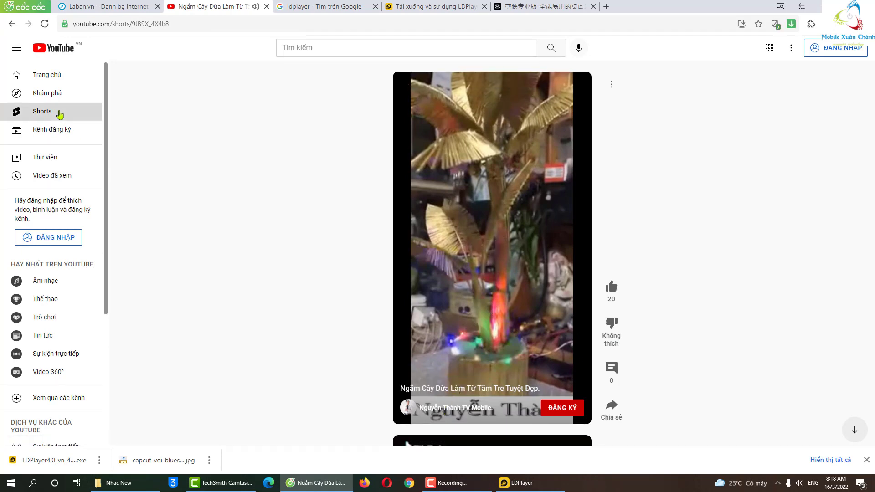
click(12, 23)
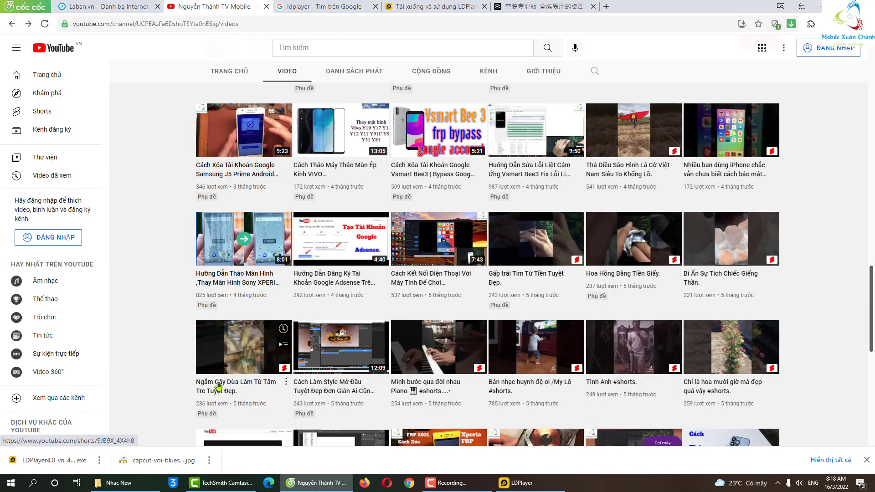
click(220, 384)
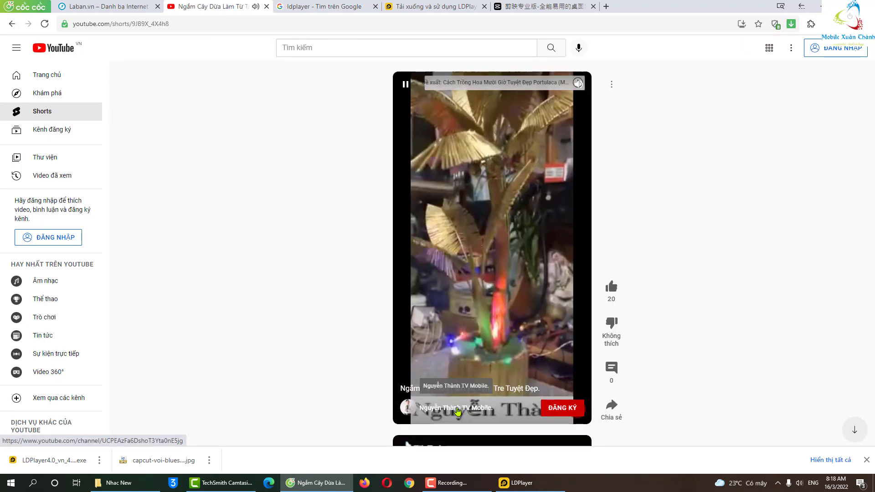
Download the palm tree Short as a Tiêu chuẩn 480p MP4 video
click(791, 25)
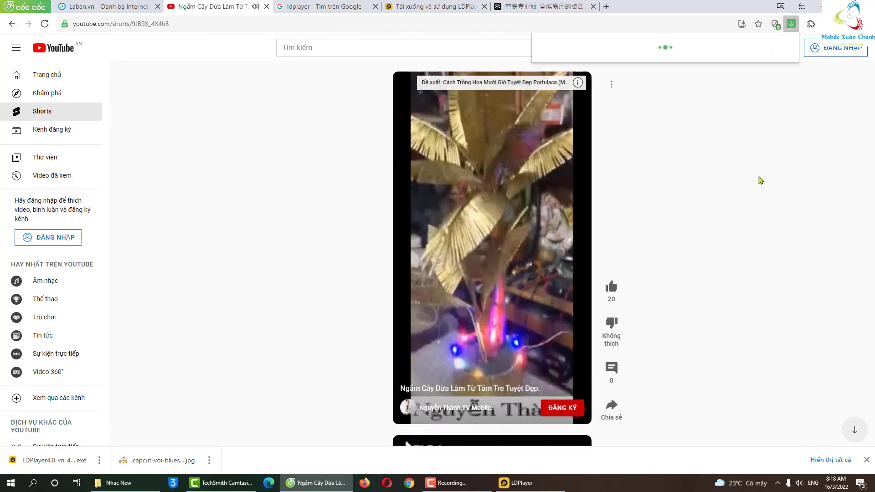
click(727, 68)
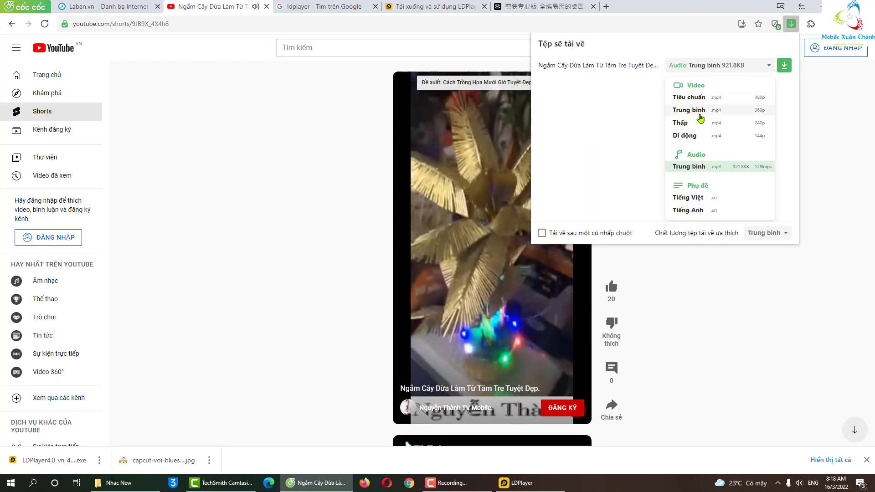
click(686, 95)
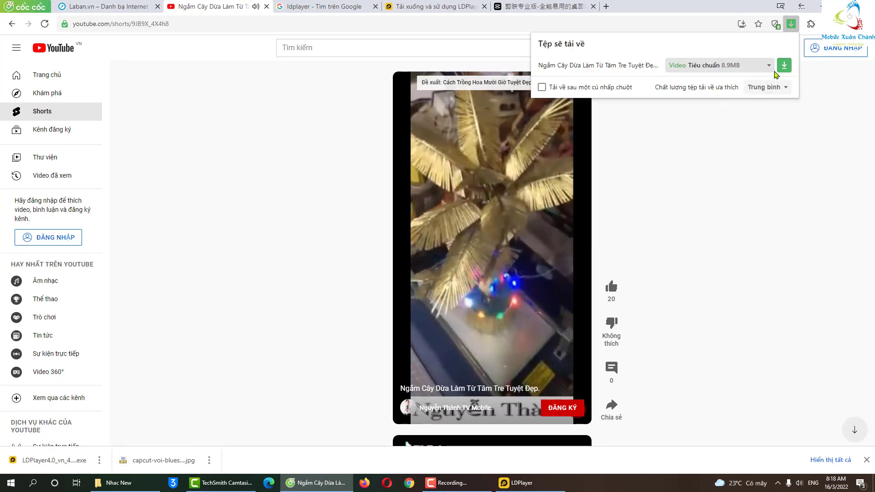
click(784, 65)
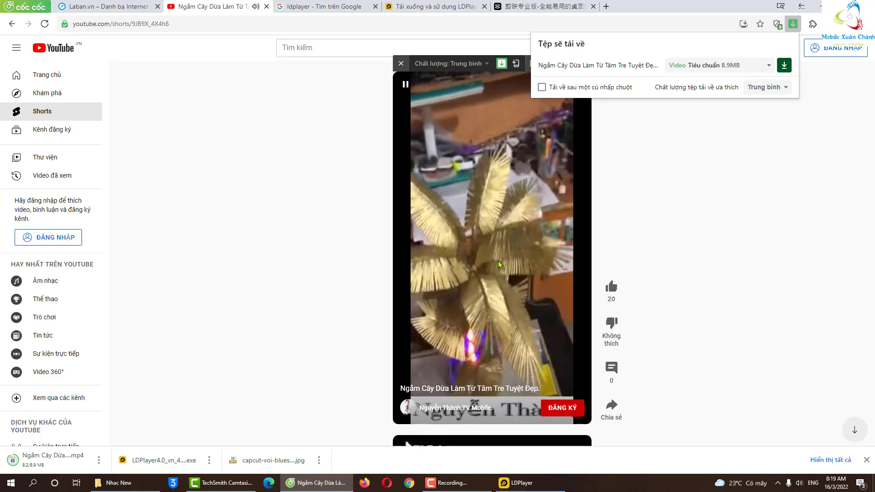
click(500, 264)
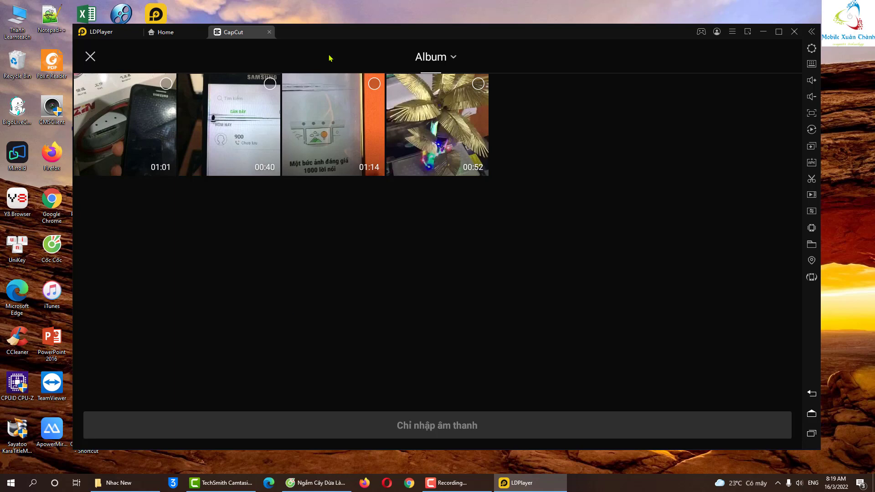
Copy the palm tree MP4 from the TAI XUONG TU WEB folder on drive E into the LDPlayer Pictures folder
click(812, 245)
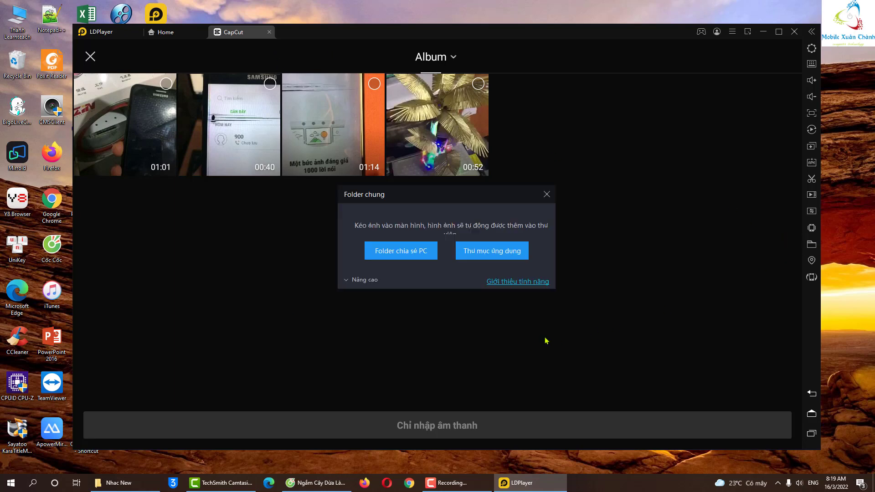
click(492, 250)
click(137, 484)
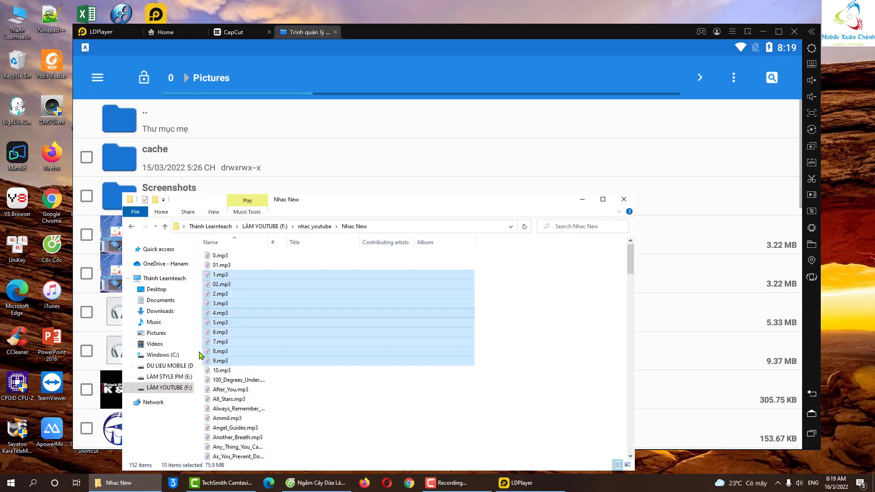
click(169, 376)
click(230, 360)
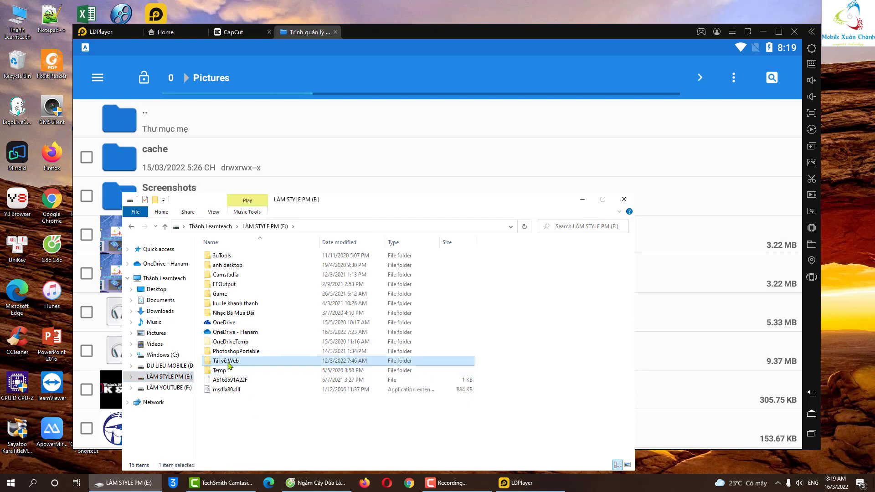
double_click(229, 361)
double_click(245, 322)
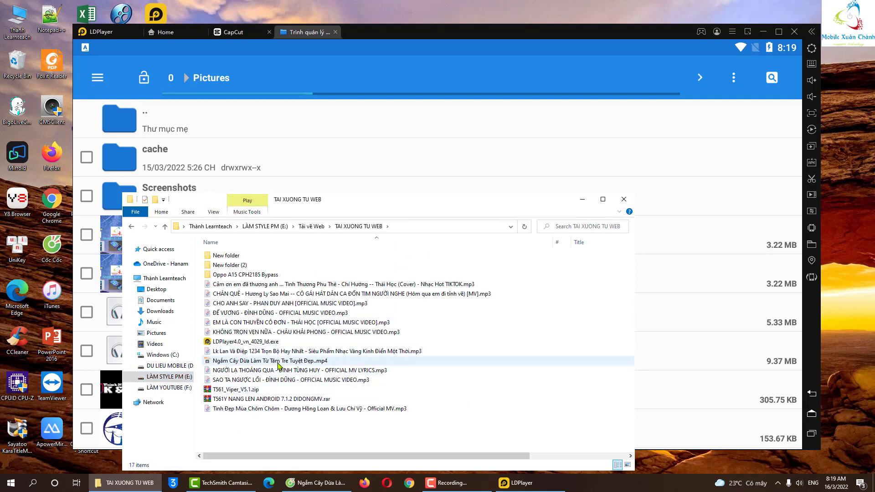
drag(278, 361, 696, 368)
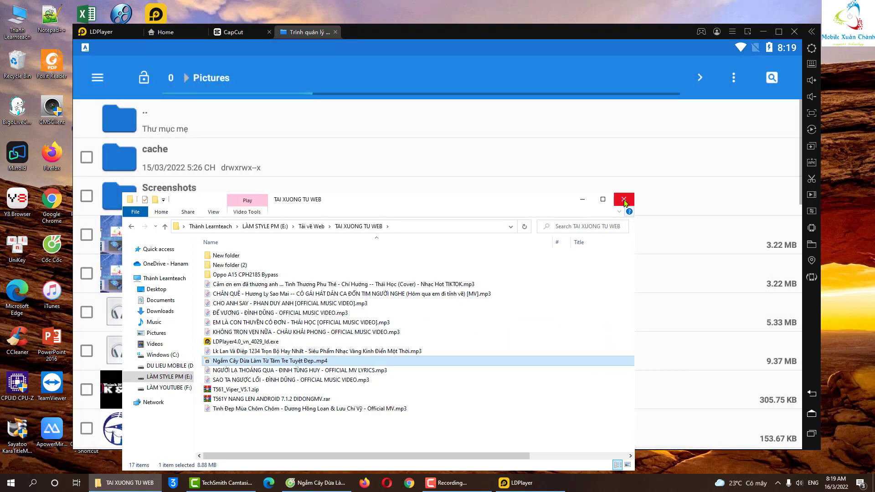
click(623, 199)
Check that the palm tree MP4 is in the Pictures folder and close the file manager
scroll(270, 365, down, 5)
scroll(272, 367, down, 5)
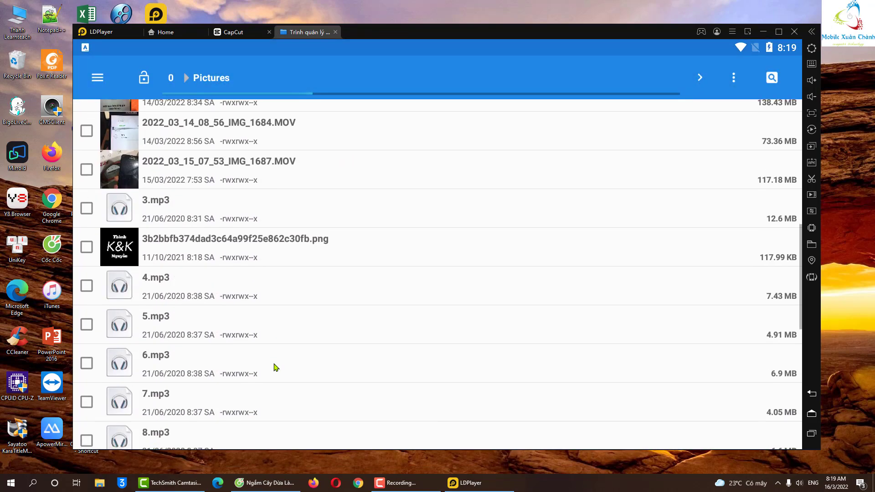
scroll(276, 367, down, 5)
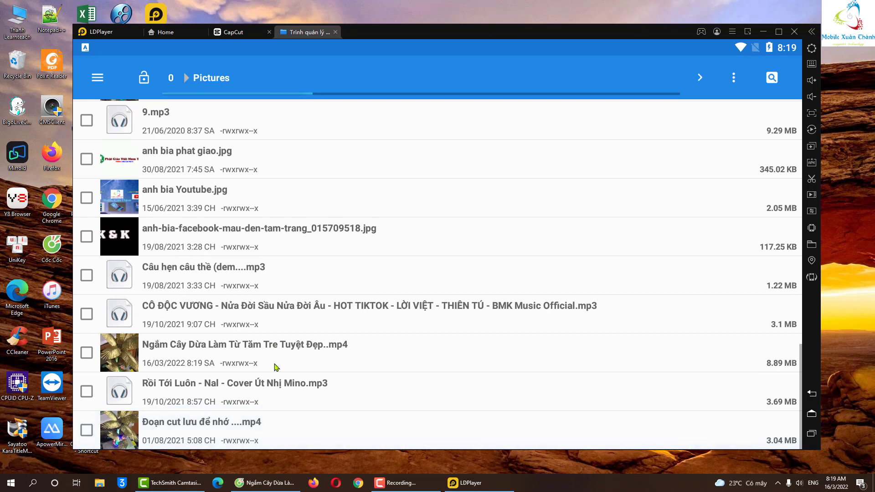
click(91, 353)
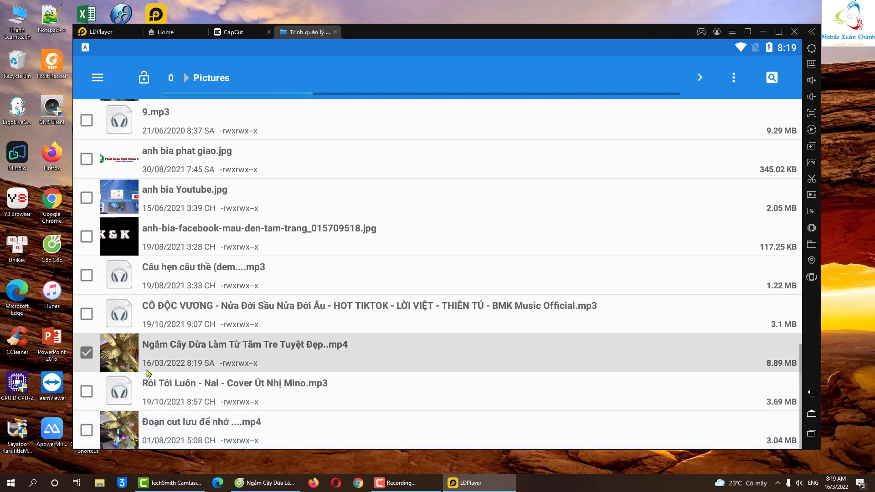
click(81, 447)
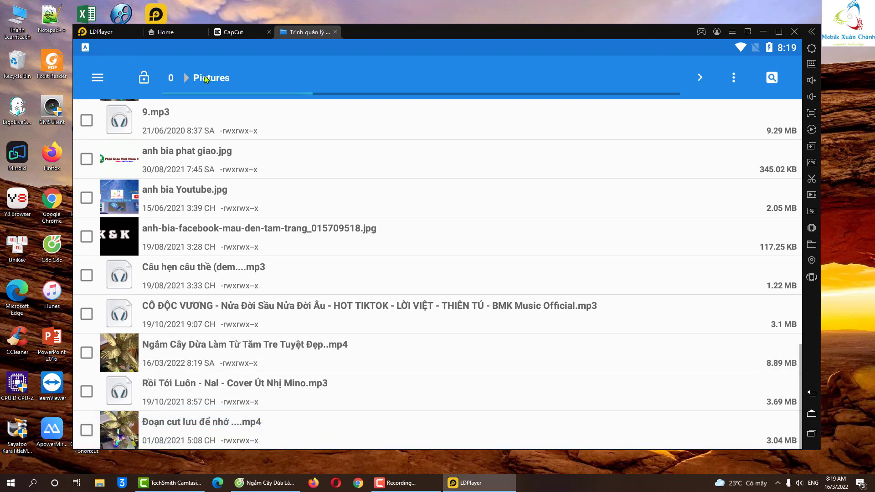
click(335, 32)
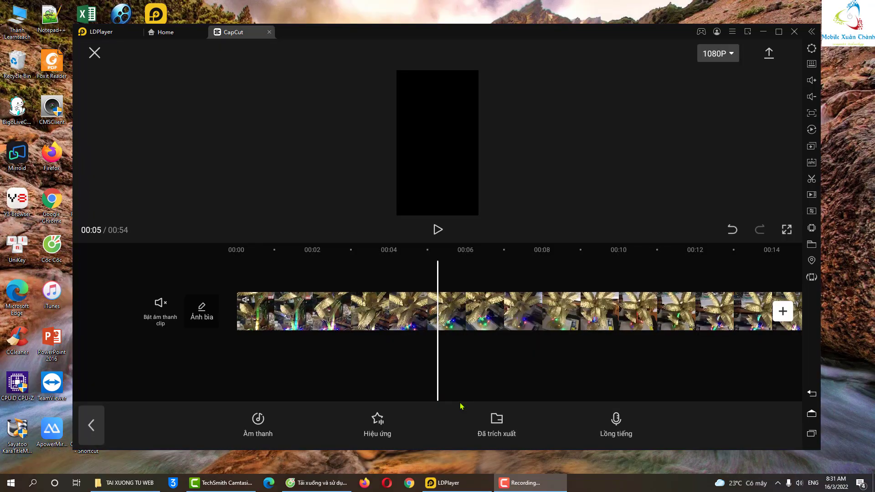
Import only the audio extracted from the 00:58 palm tree video into the project at 00:05
click(493, 420)
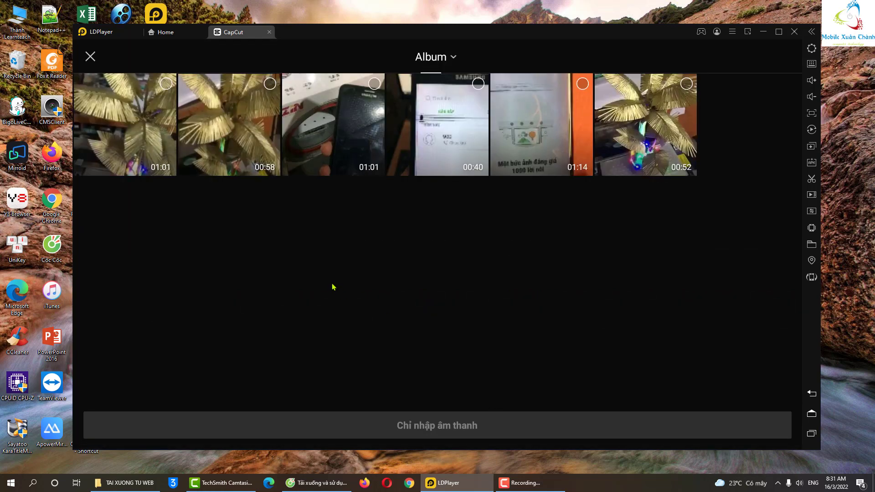
click(269, 84)
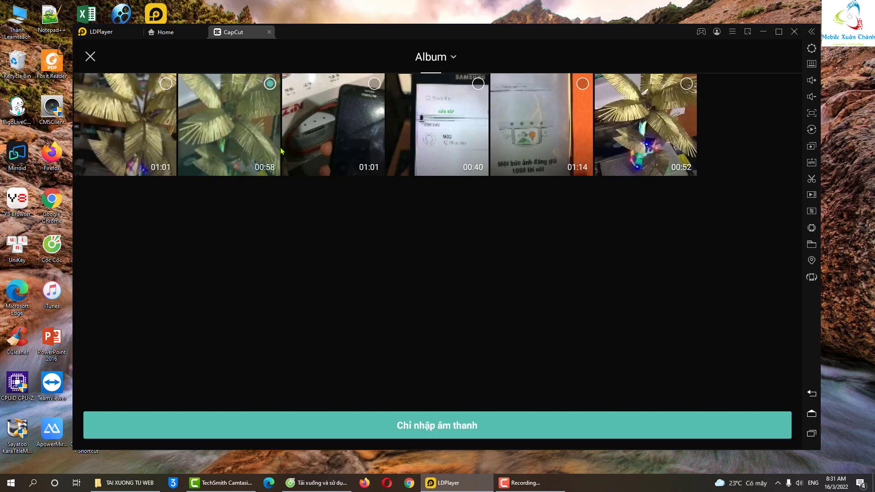
click(429, 426)
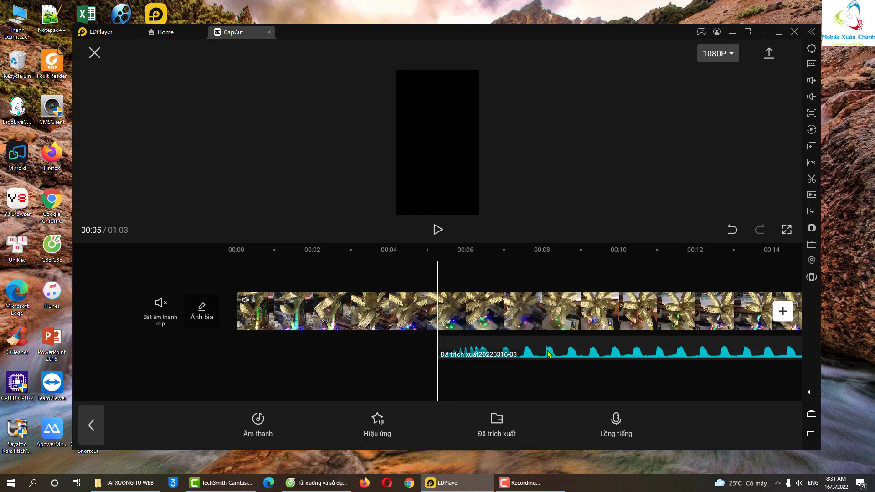
drag(548, 353, 500, 355)
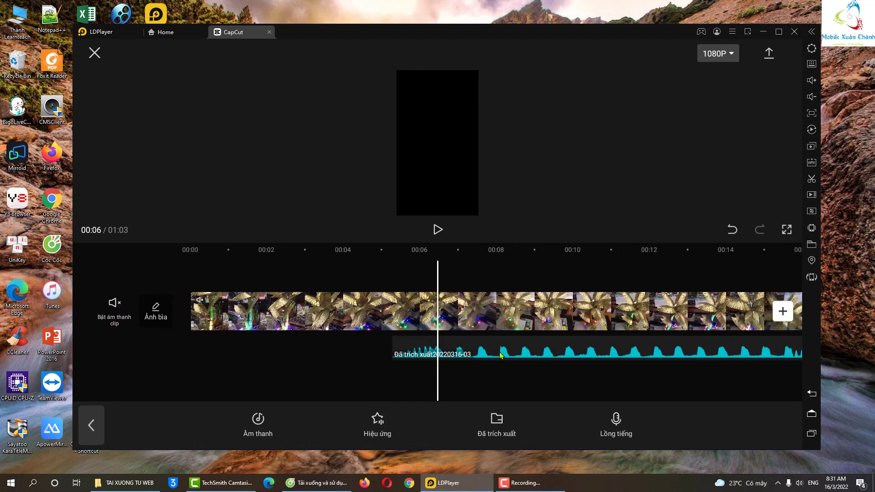
click(493, 349)
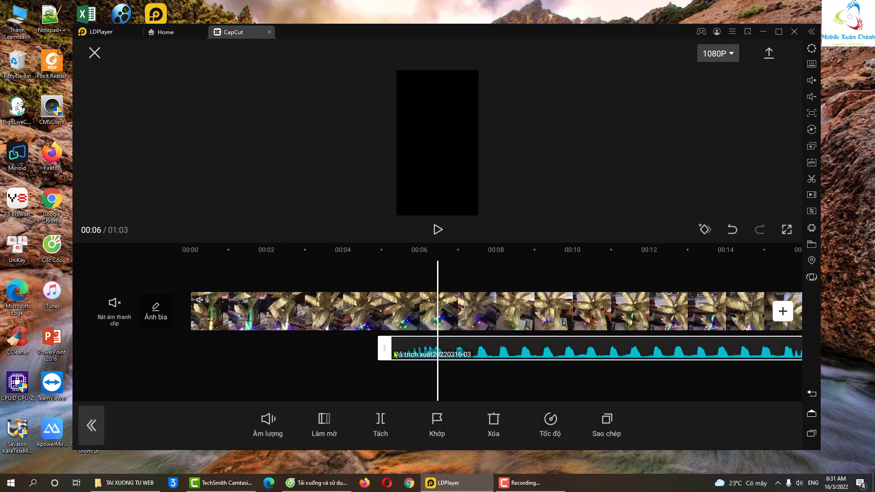
drag(396, 354, 456, 360)
click(403, 354)
click(462, 355)
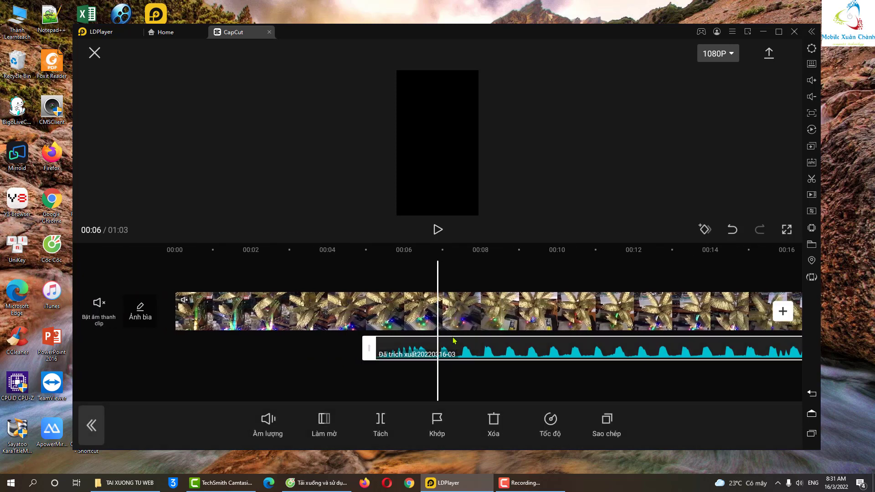
click(517, 364)
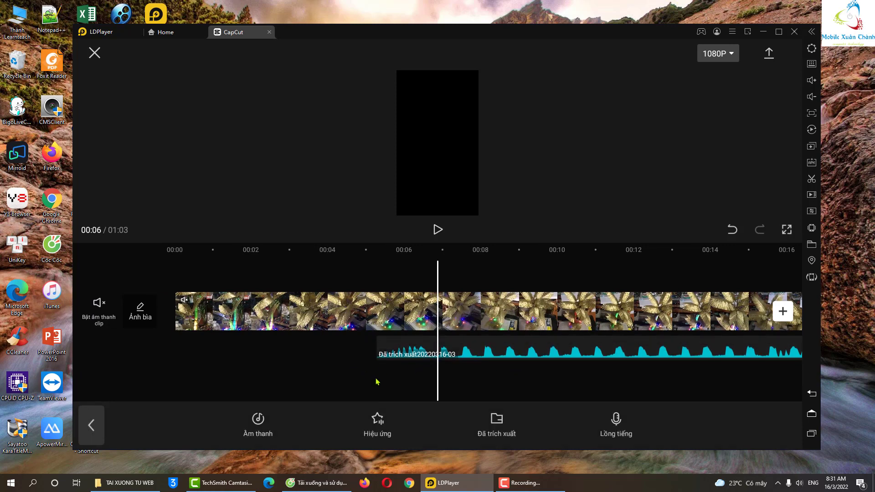
Examine the timeline from start to end to compare where the extracted audio and the palm tree clip begin and finish
scroll(407, 354, down, 10)
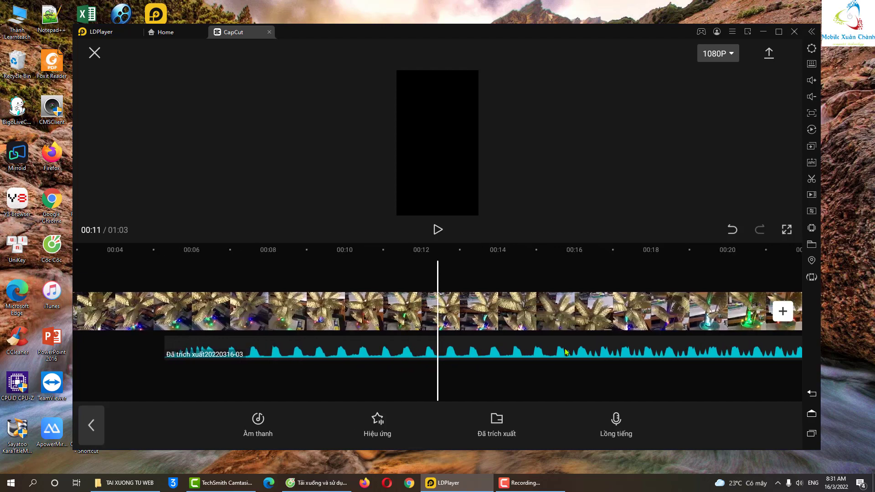
scroll(730, 347, down, 18)
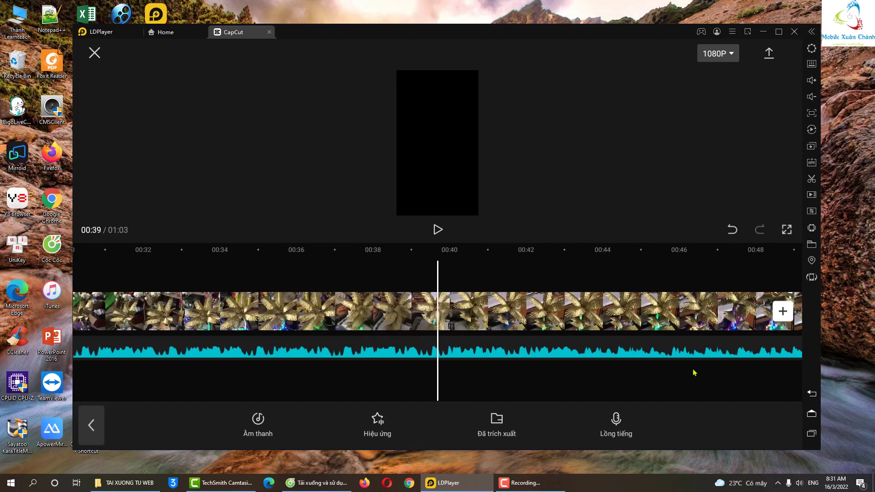
scroll(455, 357, down, 7)
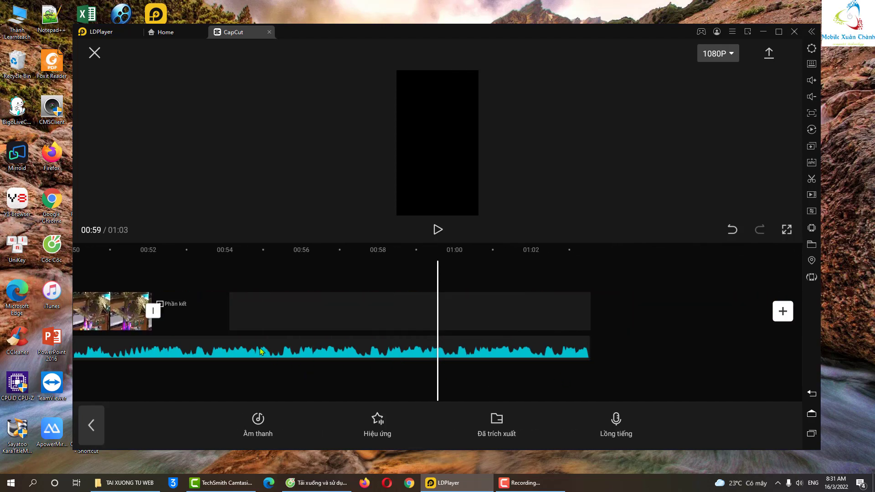
scroll(260, 351, up, 5)
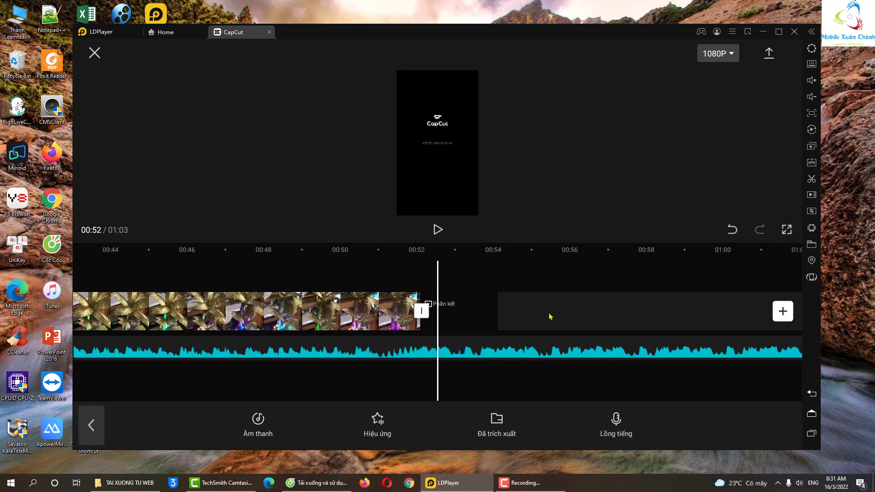
scroll(469, 354, up, 14)
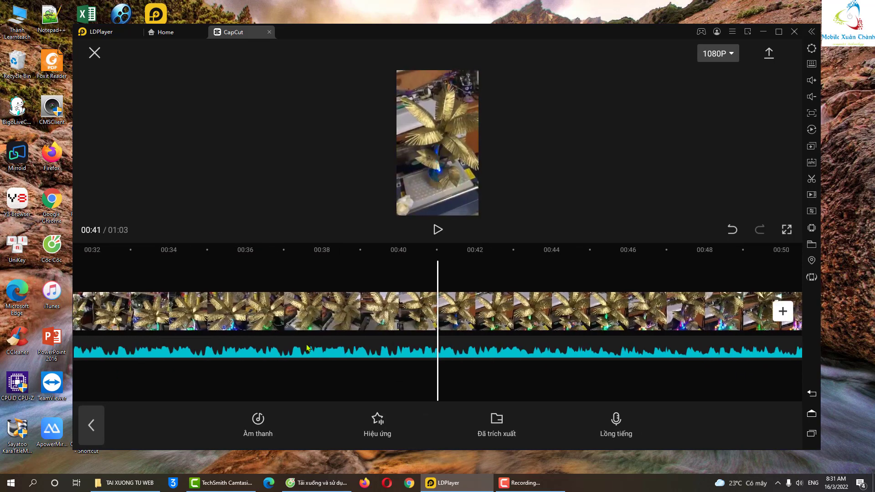
scroll(395, 355, up, 16)
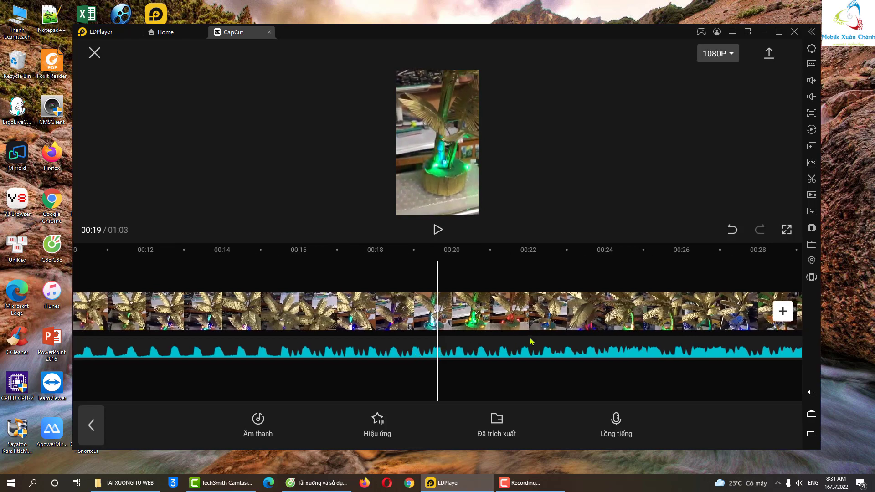
scroll(622, 351, up, 4)
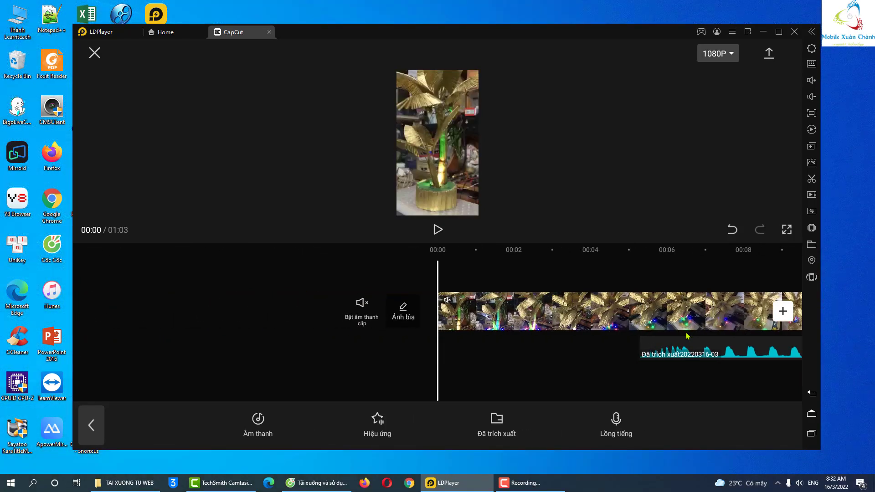
scroll(522, 321, up, 1)
scroll(631, 373, down, 5)
Move the extracted audio clip to the beginning of the timeline so it starts together with the video at 00:00
click(600, 364)
click(403, 319)
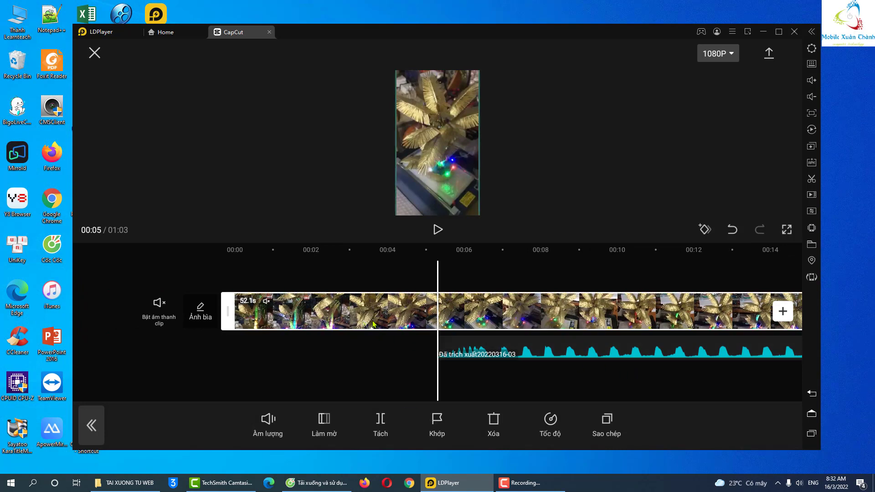
scroll(428, 354, down, 2)
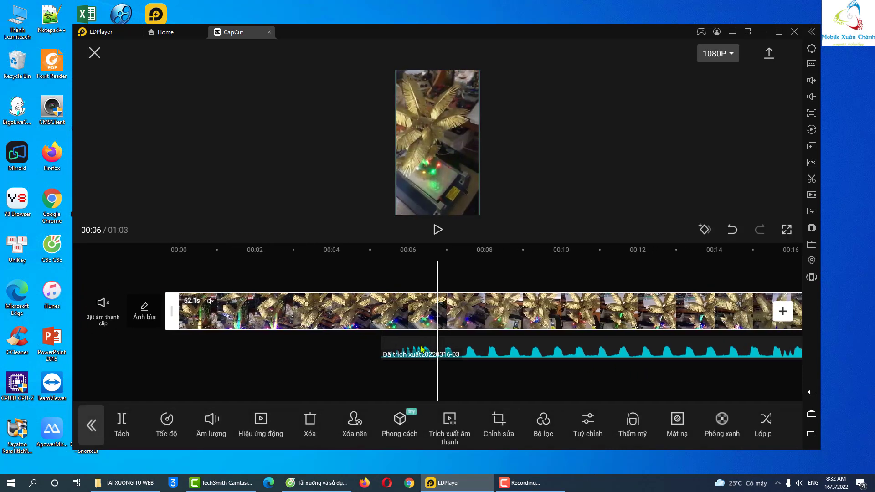
click(429, 354)
click(403, 354)
scroll(390, 354, down, 2)
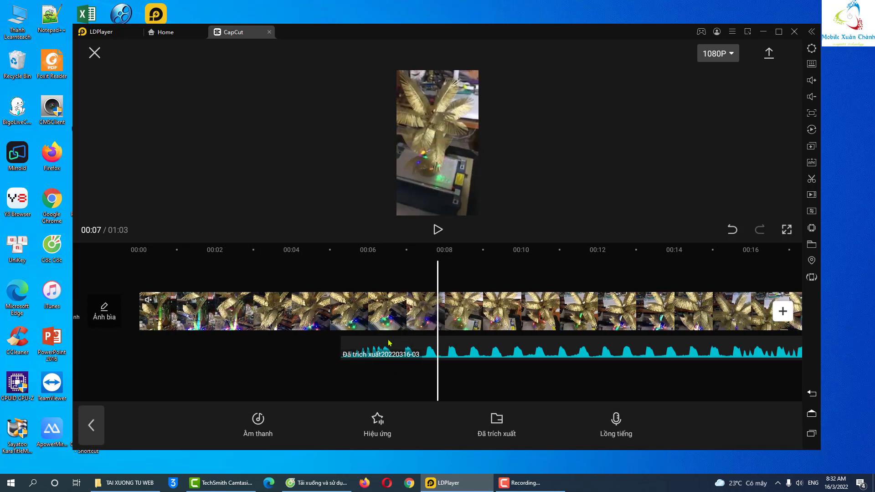
drag(355, 354, 140, 352)
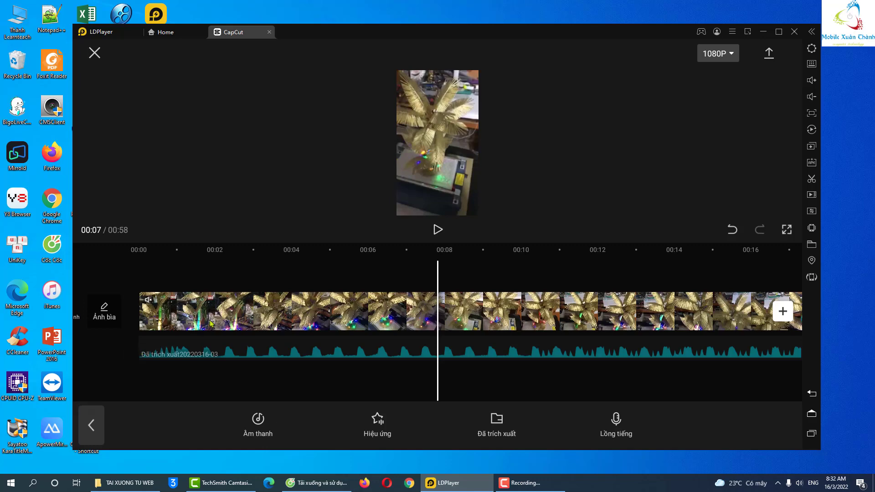
Split the extracted audio at the end of the palm tree clip, at 00:52, and delete the part beyond it
scroll(231, 338, up, 12)
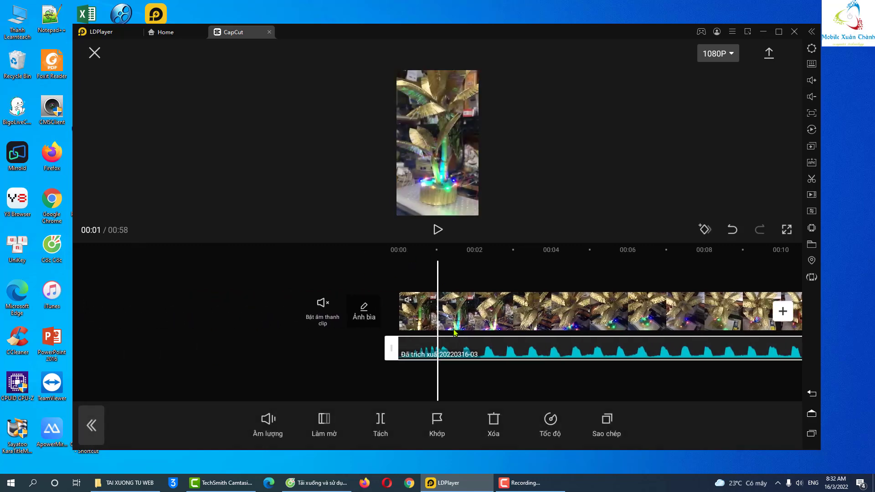
scroll(679, 298, down, 8)
scroll(732, 311, down, 15)
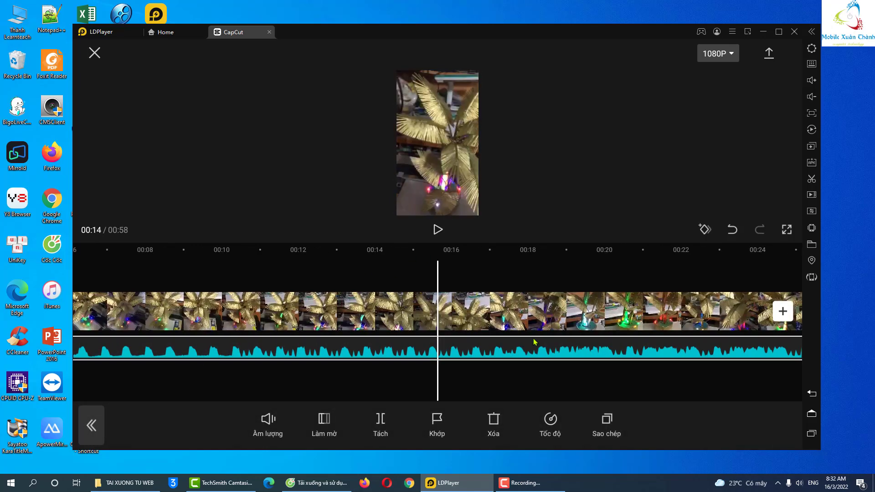
scroll(579, 346, down, 20)
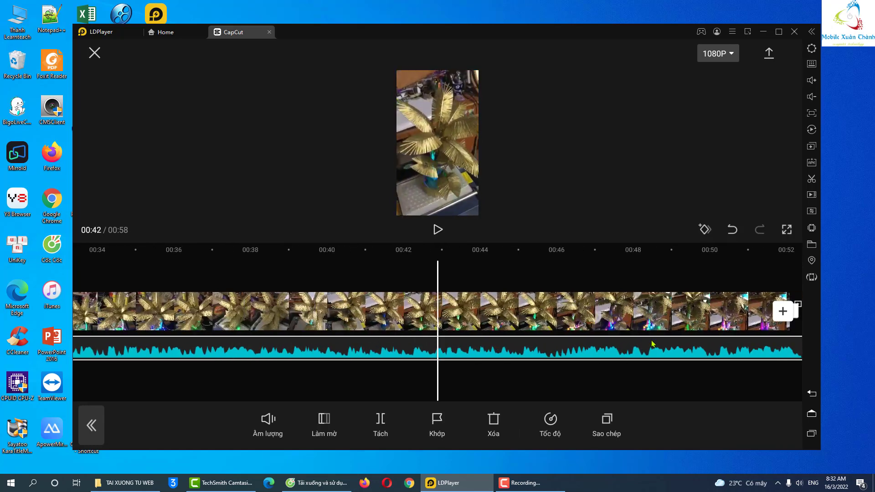
drag(552, 337, 459, 345)
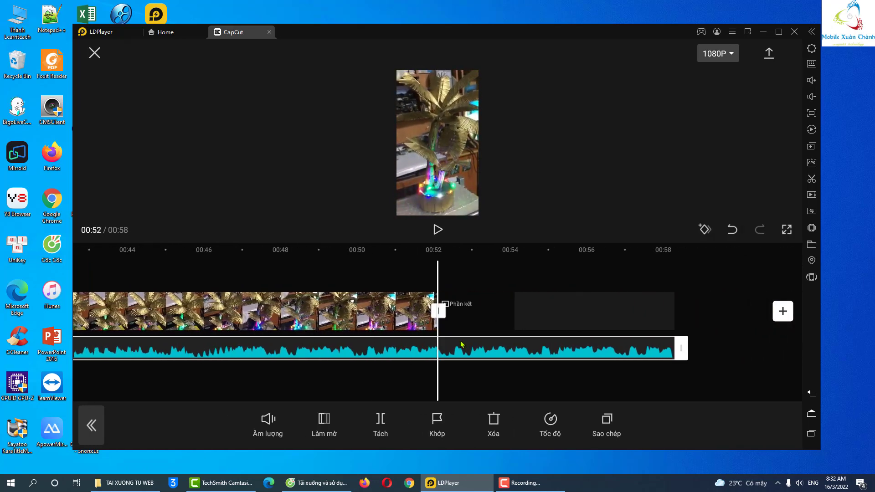
click(379, 426)
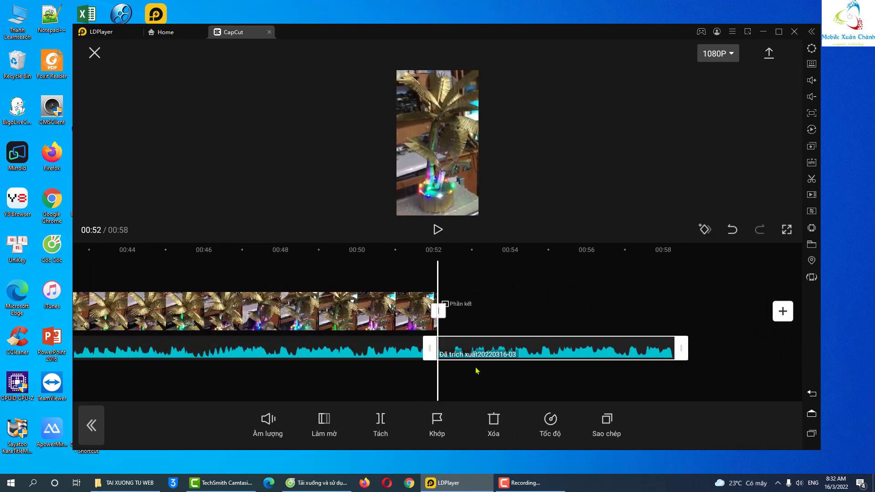
click(494, 351)
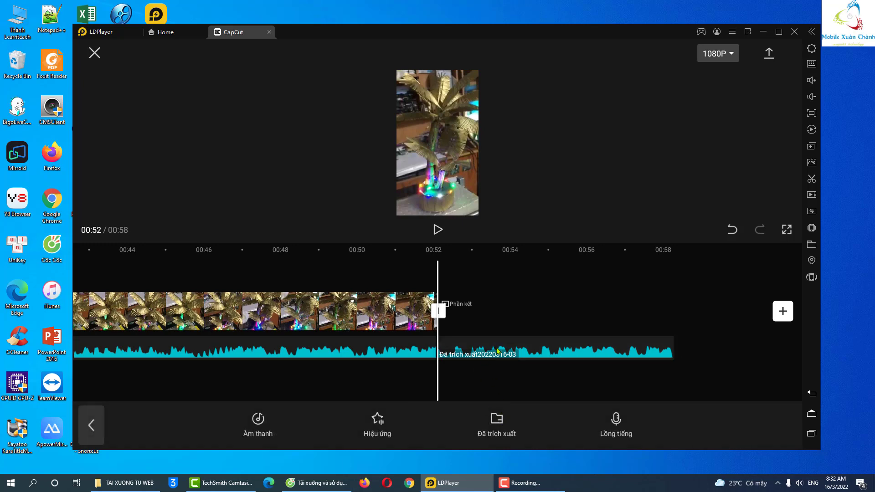
click(498, 349)
click(493, 421)
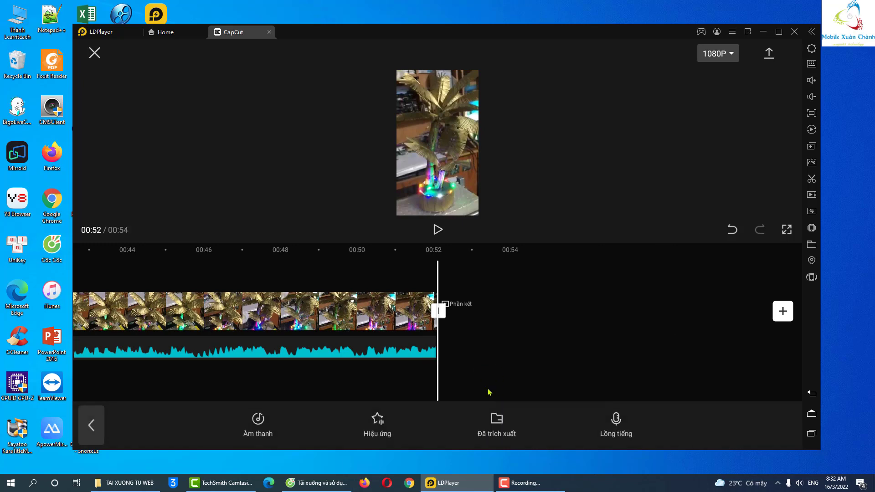
Delete the Phần kết ending clip after the palm tree video
click(469, 316)
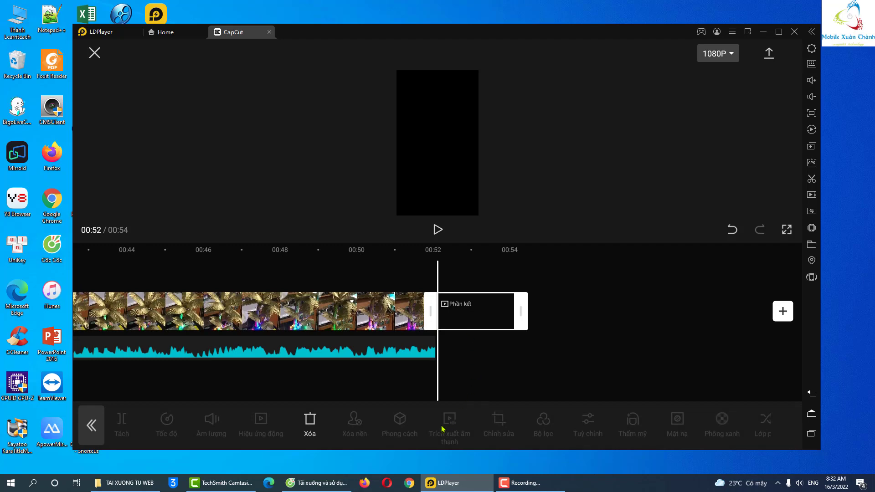
click(310, 421)
Preview the edited video from the start and review the picture and added audio at several points along the timeline
drag(322, 338, 537, 337)
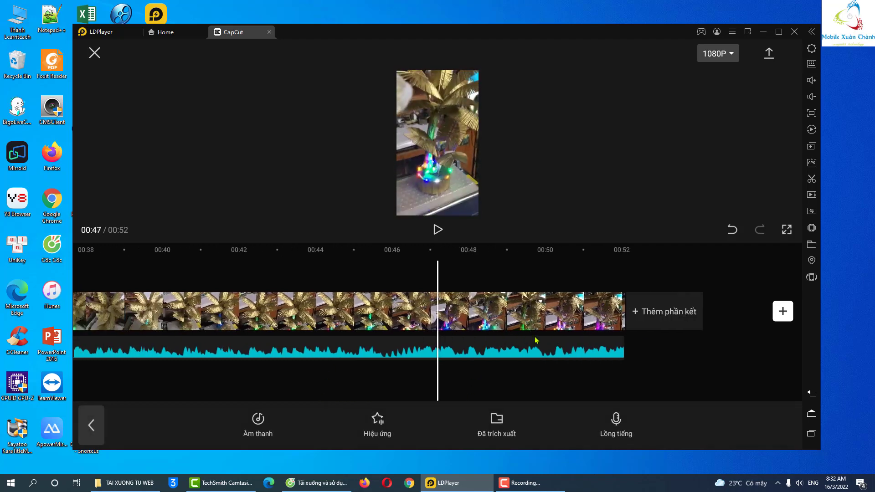
drag(251, 340, 524, 340)
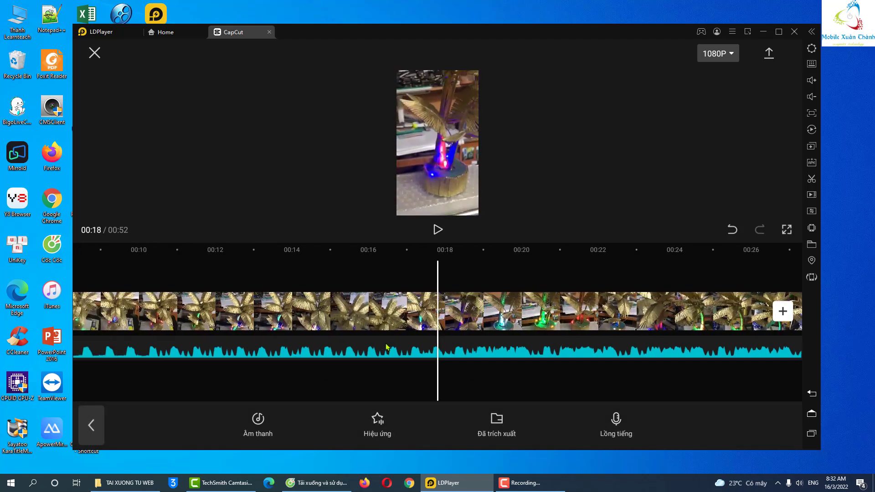
drag(251, 339, 412, 322)
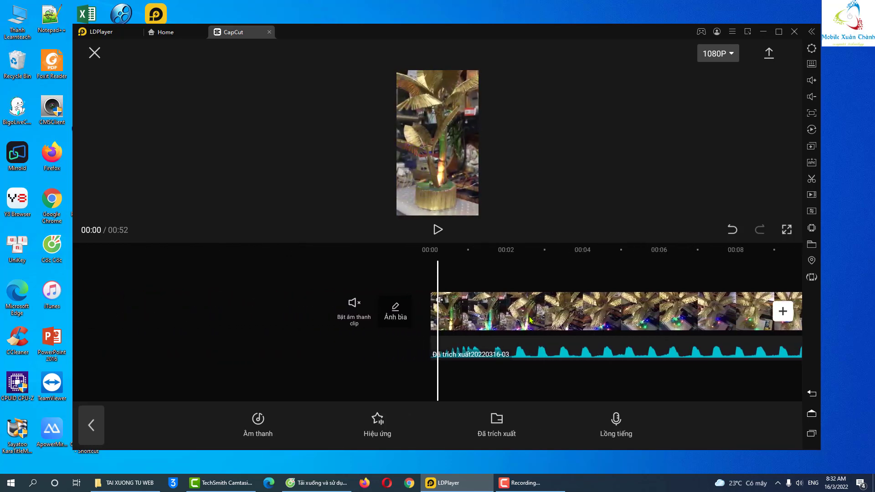
click(438, 229)
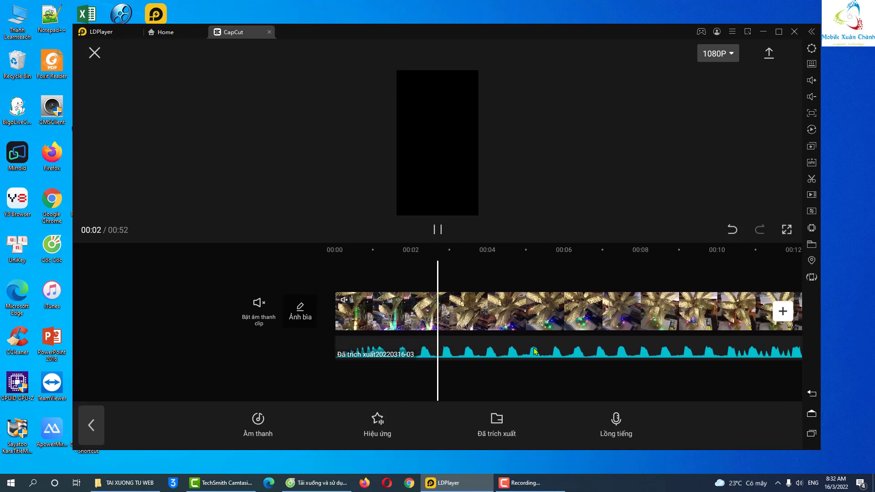
click(531, 319)
drag(546, 337, 356, 336)
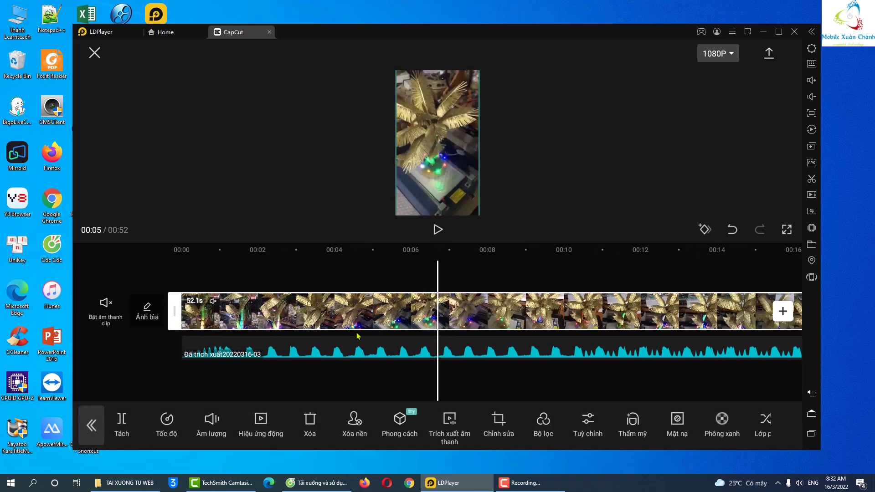
click(435, 228)
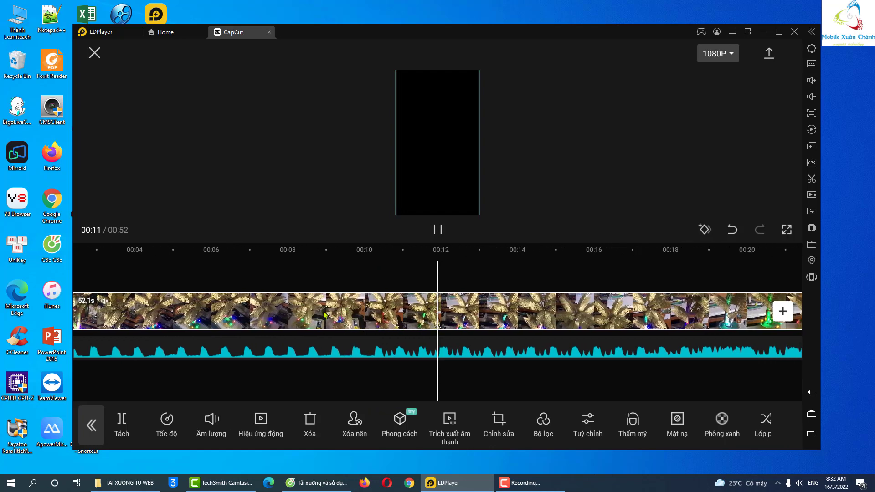
drag(427, 319, 740, 336)
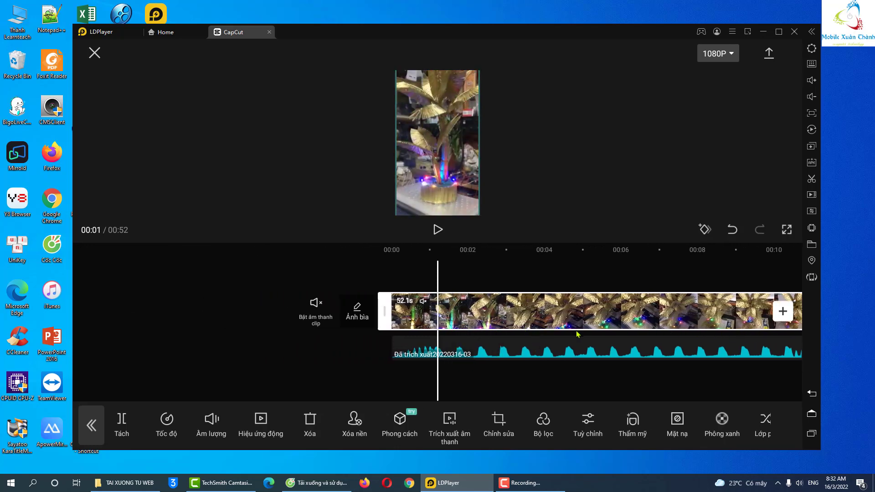
drag(576, 335, 179, 321)
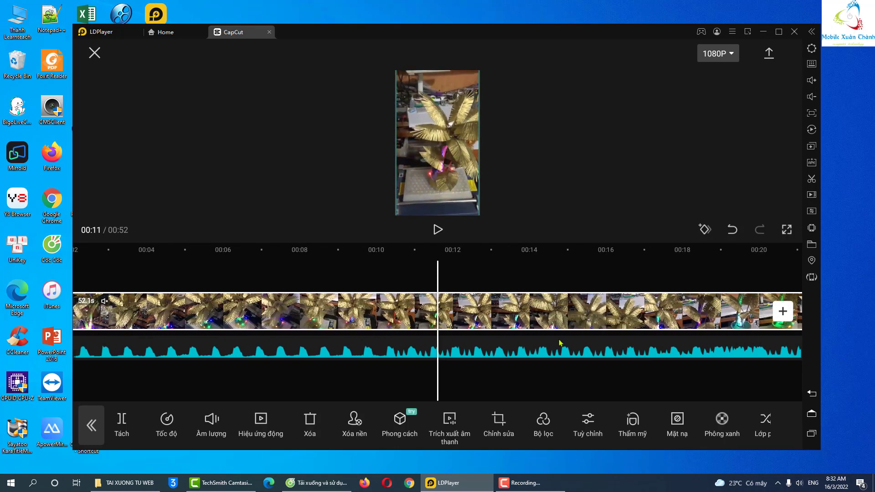
drag(624, 354, 99, 327)
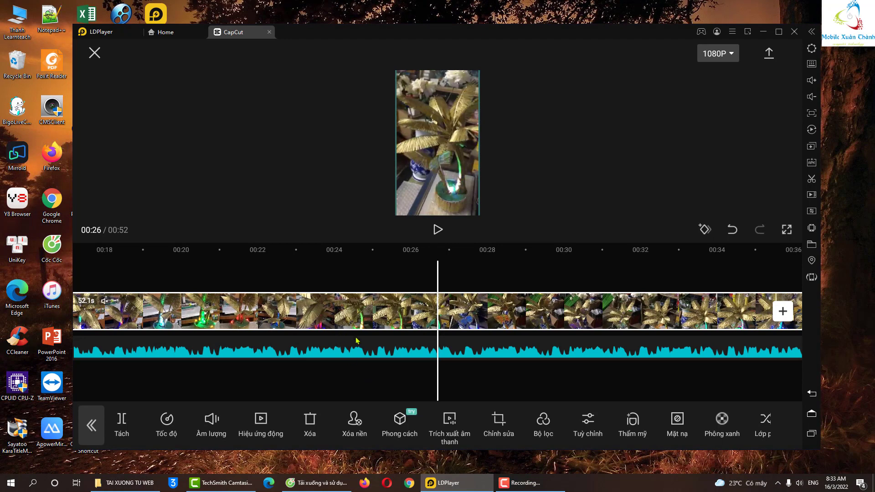
Apply the Xoay ra 2 exit animation to the palm tree clip, with a duration of 0.5 s
drag(339, 319, 519, 360)
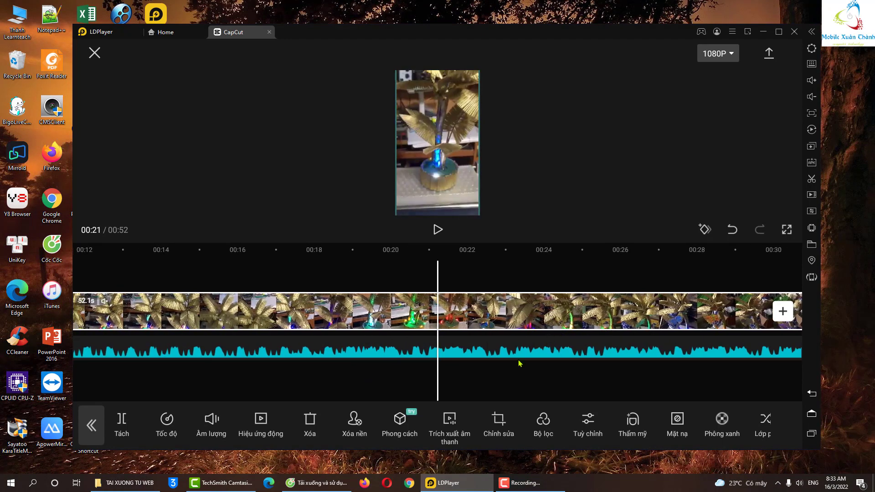
click(259, 424)
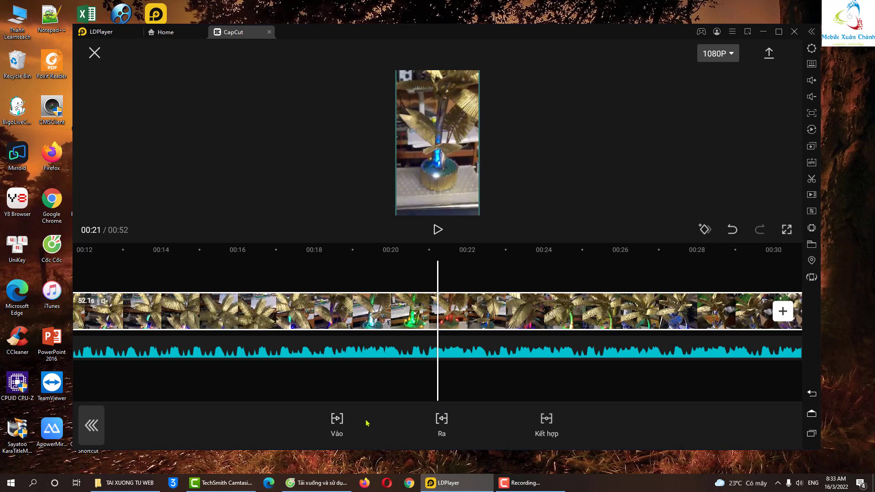
click(441, 423)
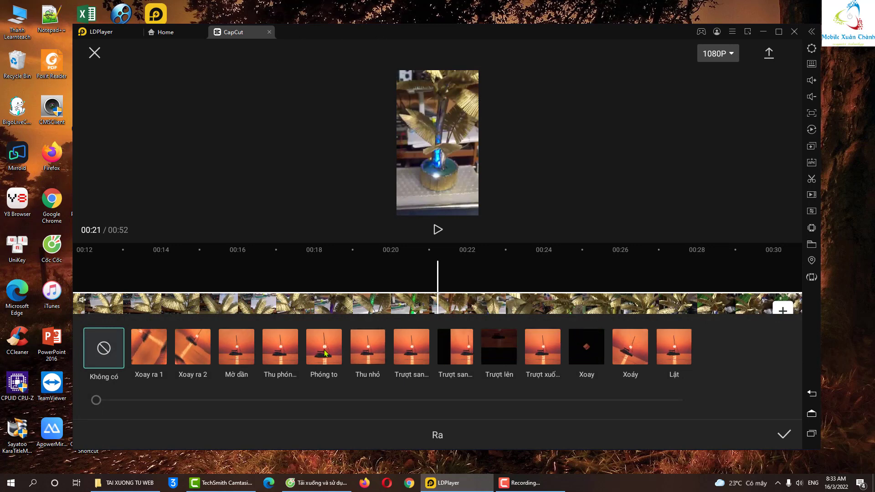
click(192, 346)
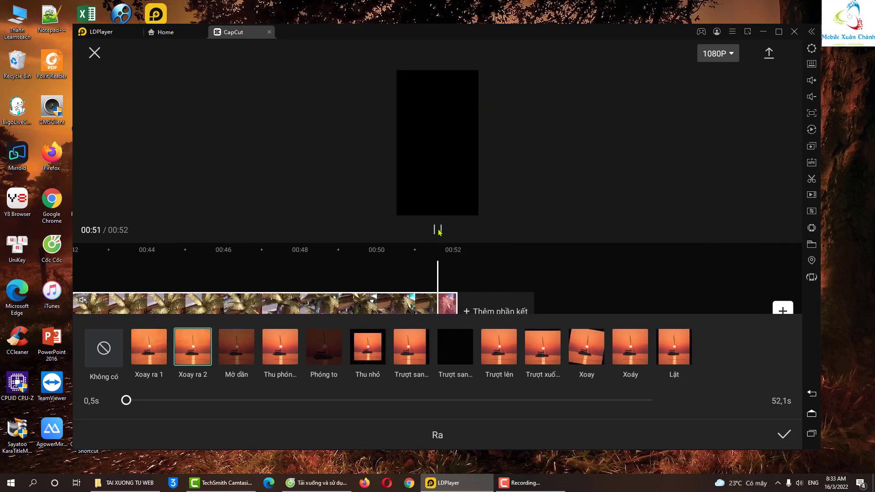
drag(400, 303, 676, 308)
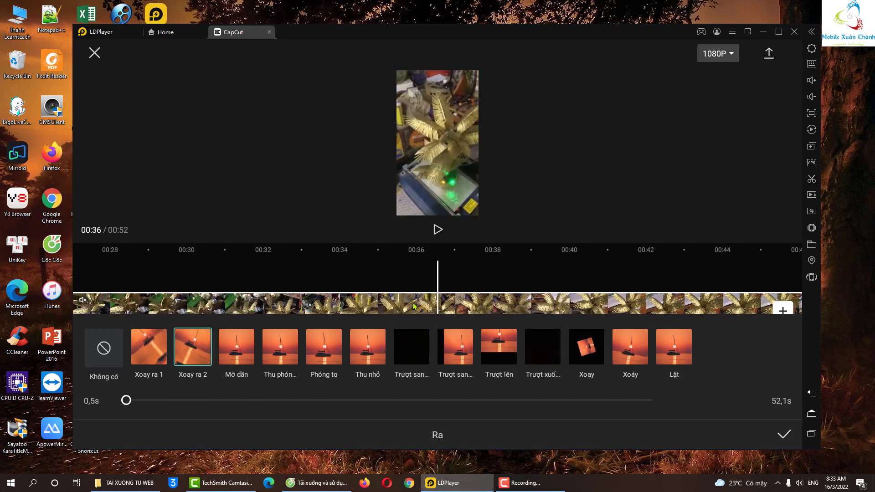
click(782, 433)
Try the Nháy hiện speed curve on the palm tree clip, switch to Nháy tắt, and check the result along the timeline
drag(327, 346, 484, 334)
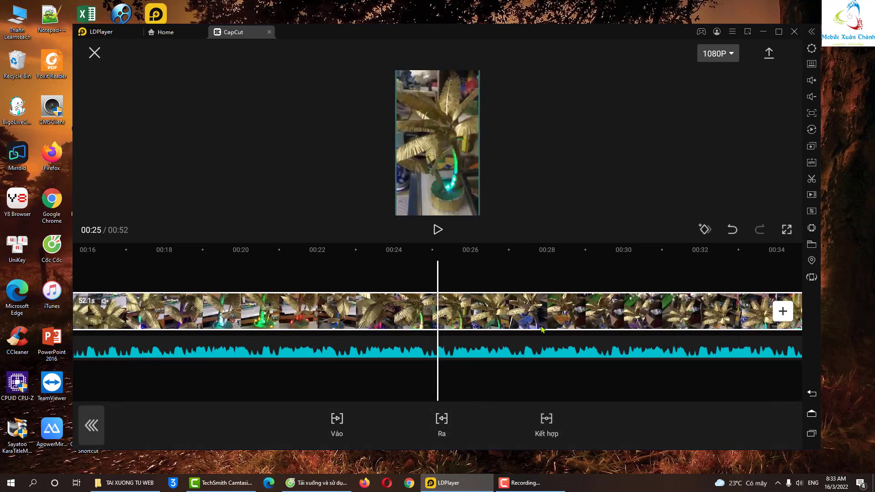
drag(119, 315, 258, 410)
click(262, 320)
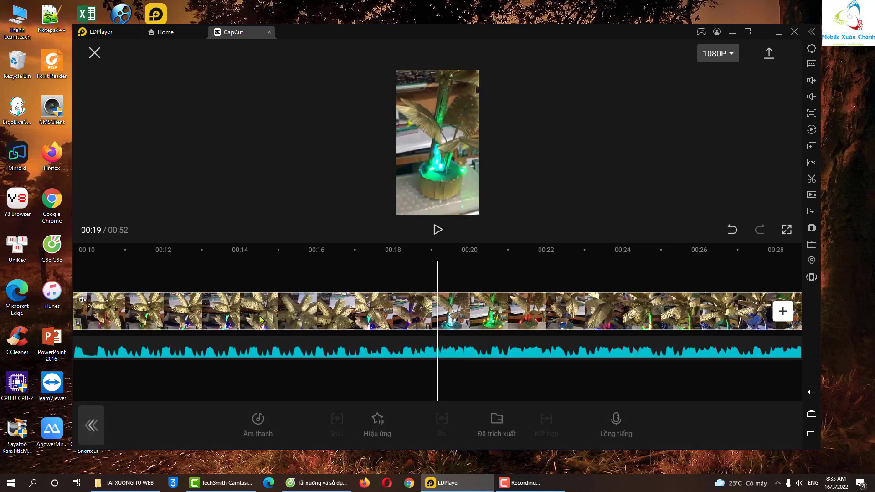
drag(303, 317, 448, 316)
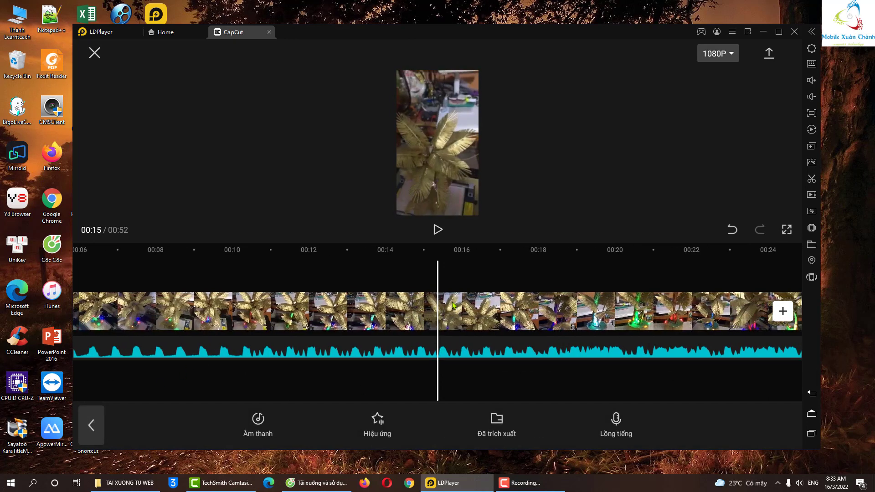
click(454, 306)
drag(233, 321, 573, 321)
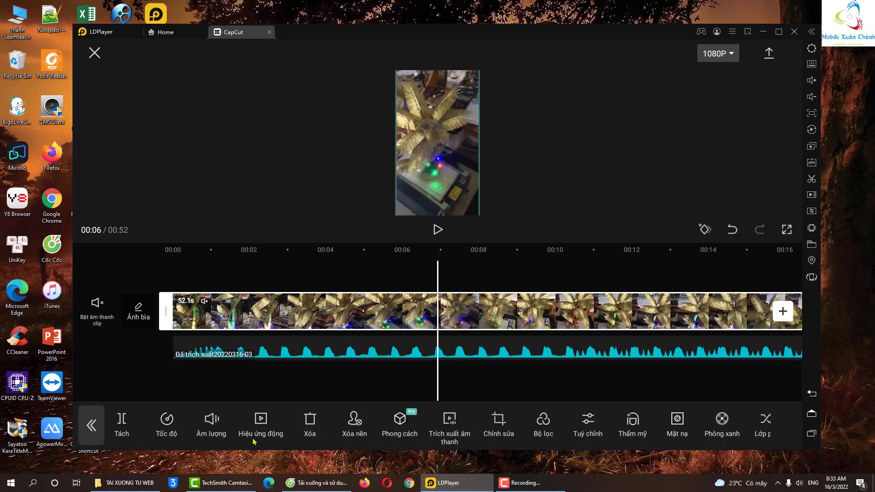
click(166, 428)
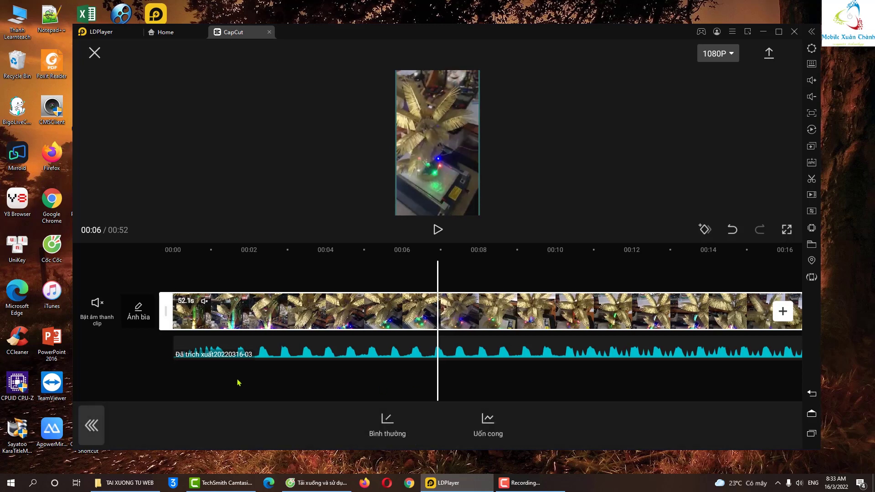
click(488, 421)
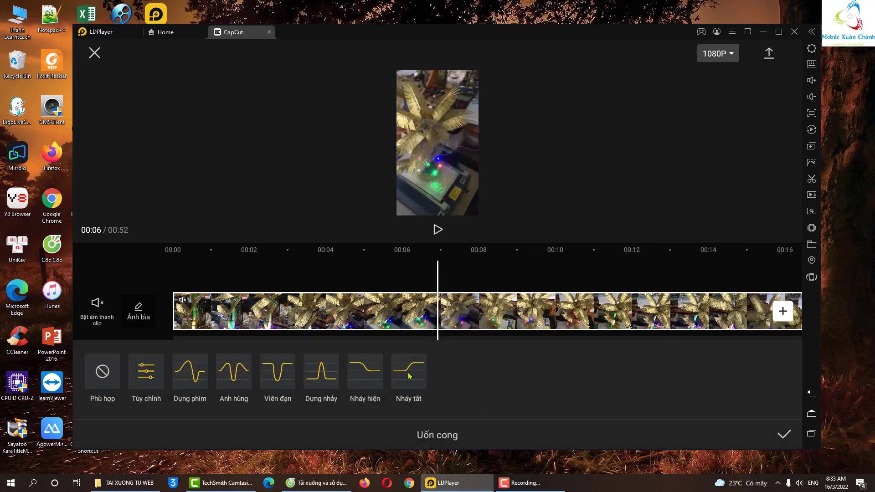
click(364, 373)
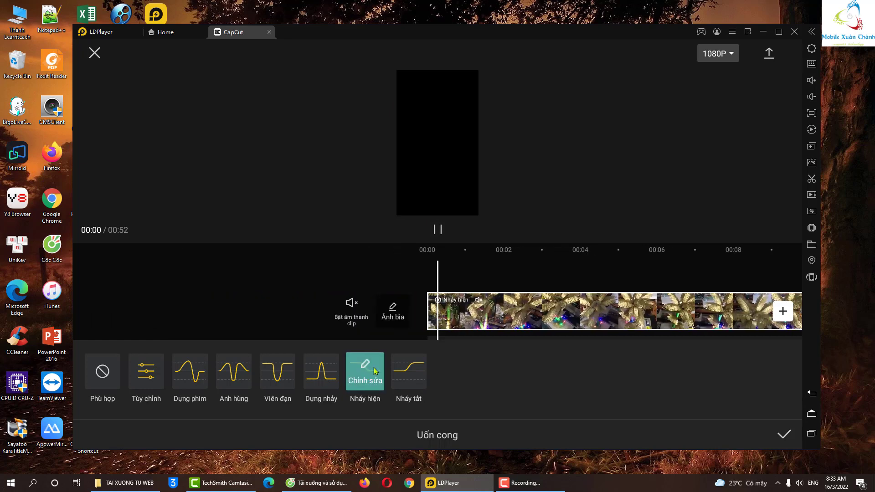
click(409, 373)
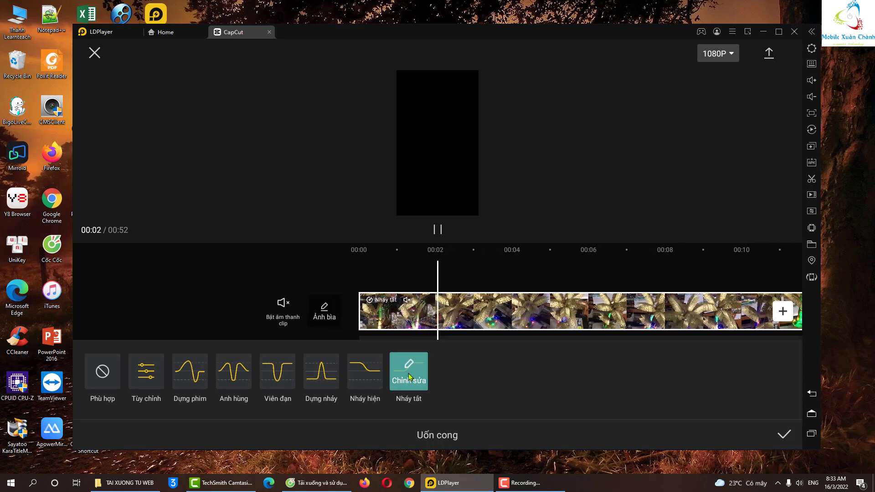
click(546, 316)
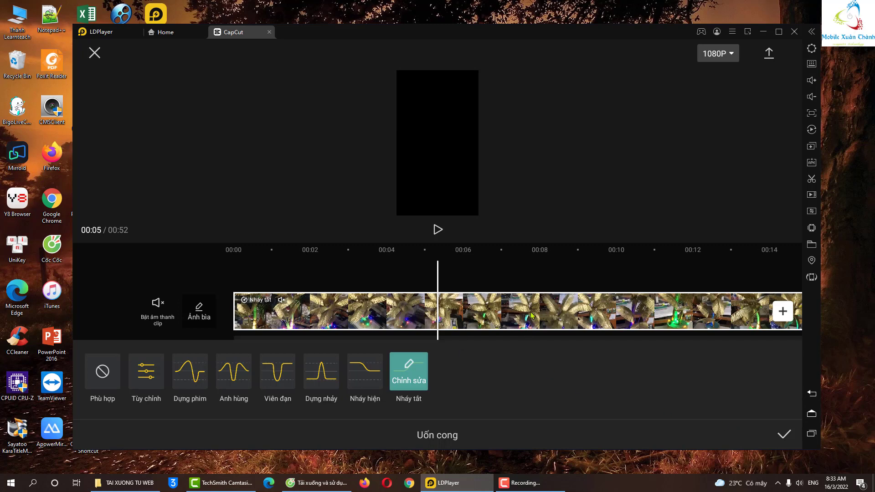
drag(531, 314, 520, 342)
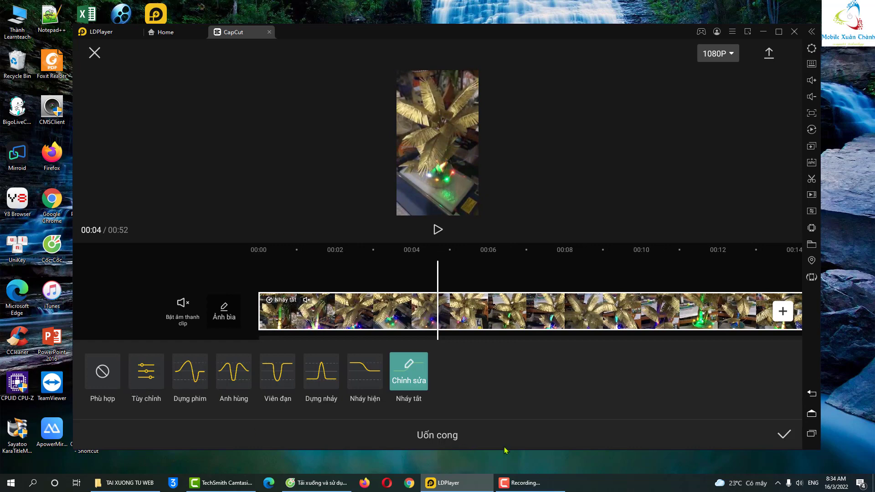
click(784, 434)
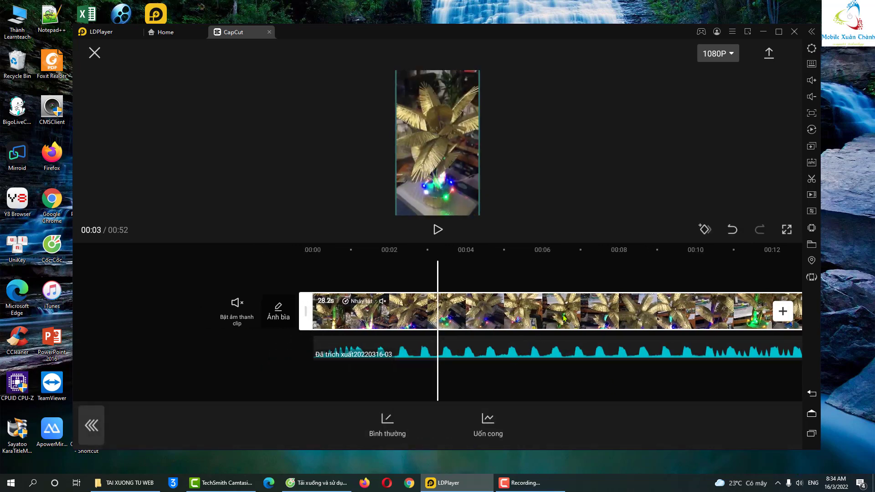
drag(563, 318, 493, 330)
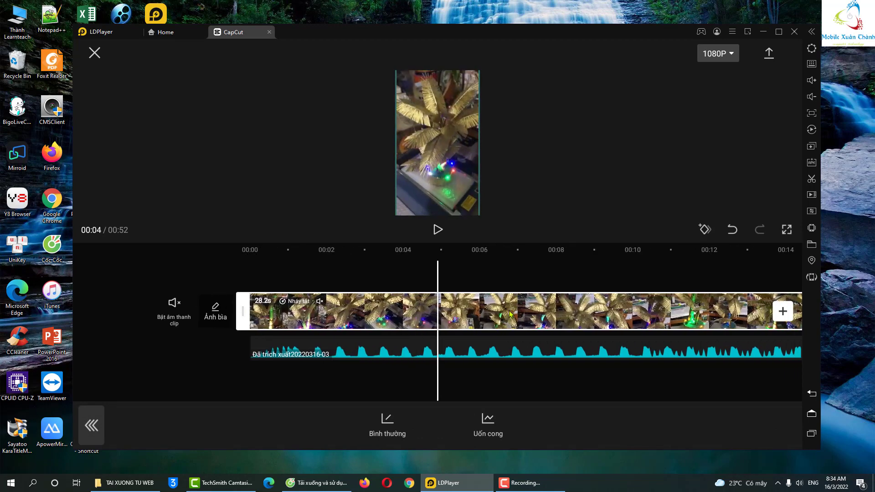
drag(608, 316, 482, 318)
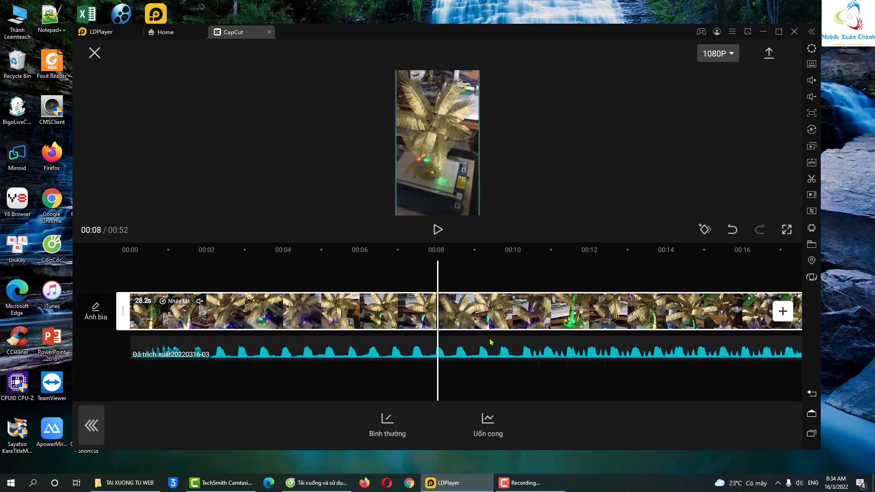
click(94, 53)
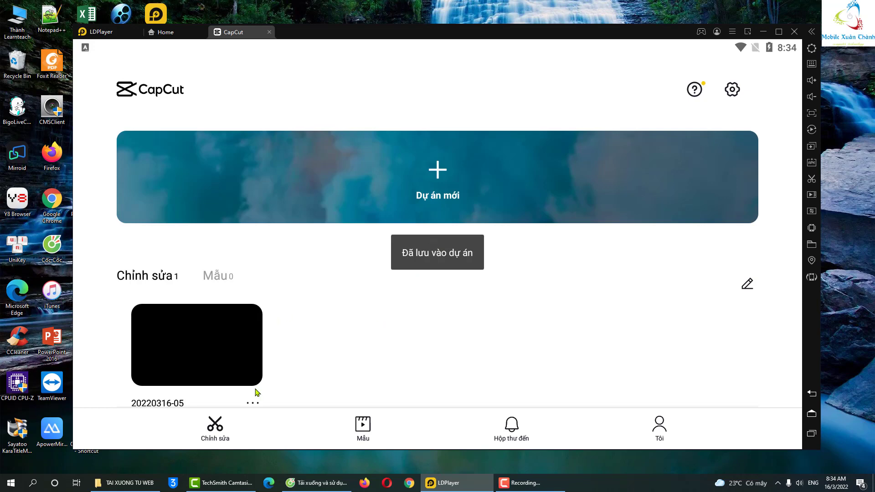
click(253, 403)
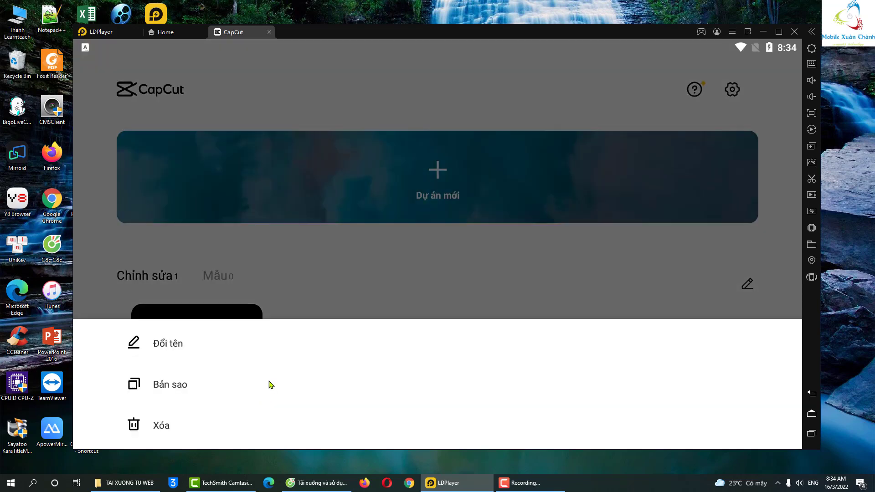
click(164, 427)
click(436, 277)
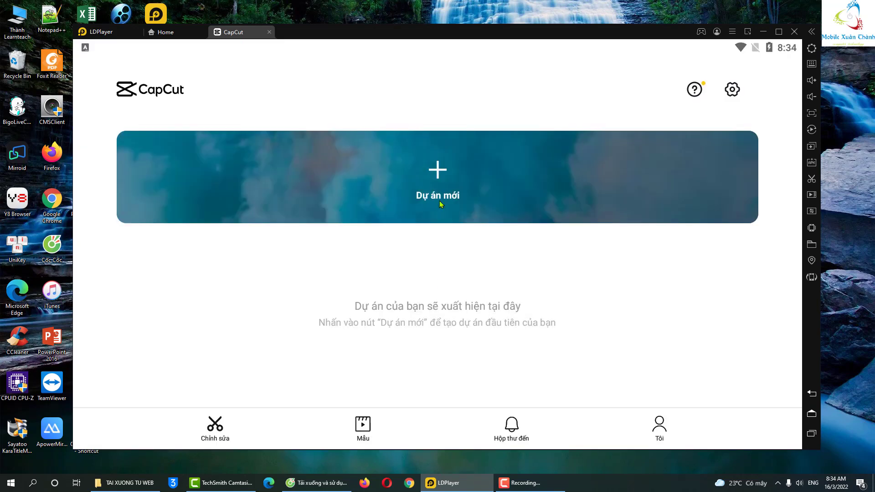
Create a new project with the 00:58 palm tree video from the album
click(438, 175)
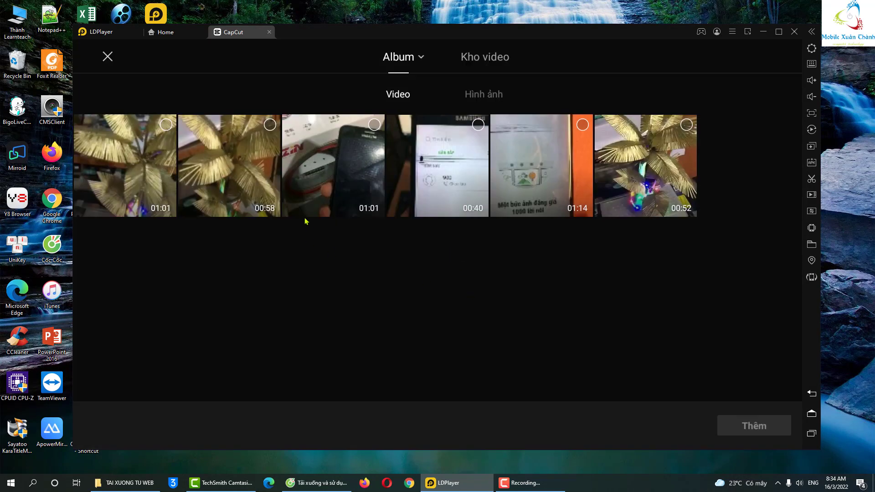
click(272, 127)
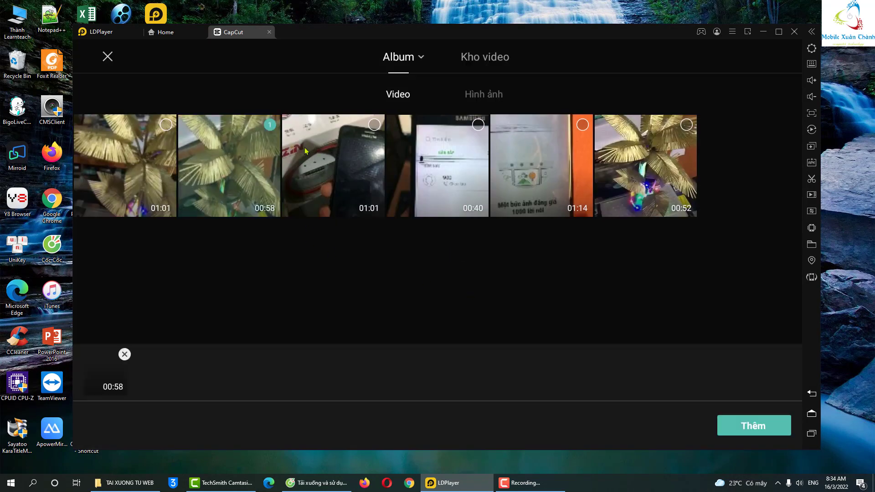
click(729, 424)
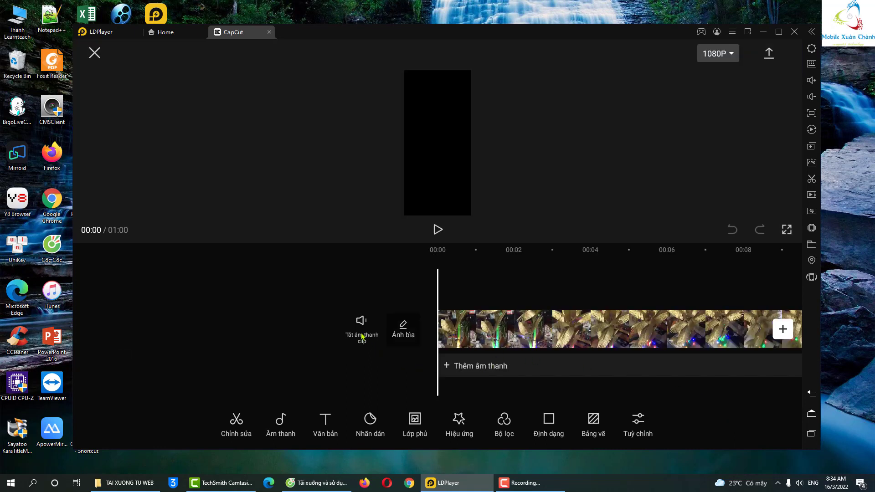
Mute the palm tree clip's original sound and play the opening seconds to check it
click(360, 323)
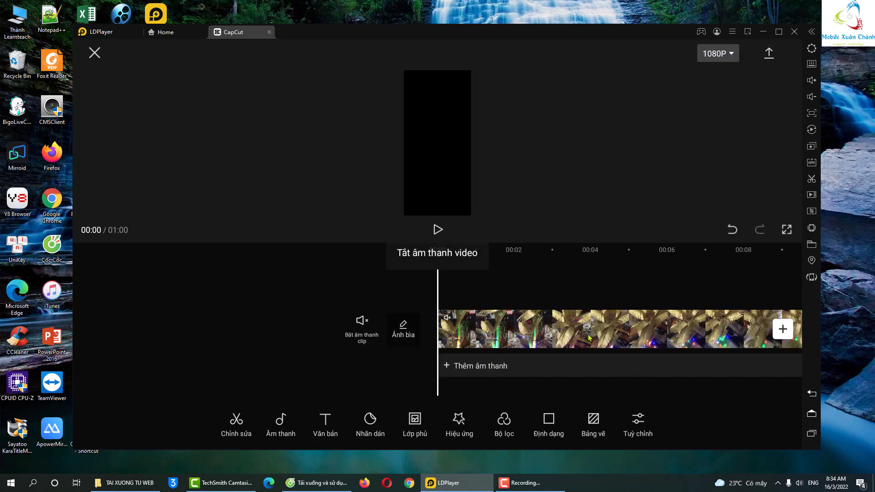
drag(588, 338, 462, 323)
click(437, 228)
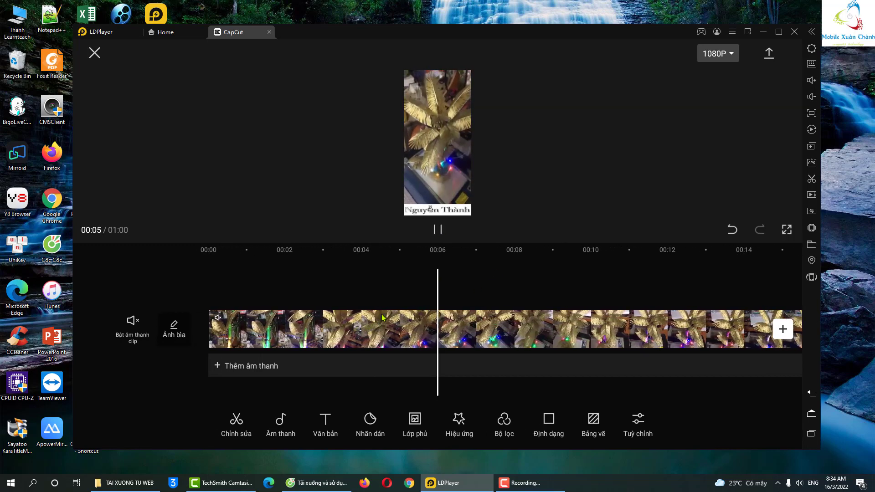
drag(608, 332, 753, 345)
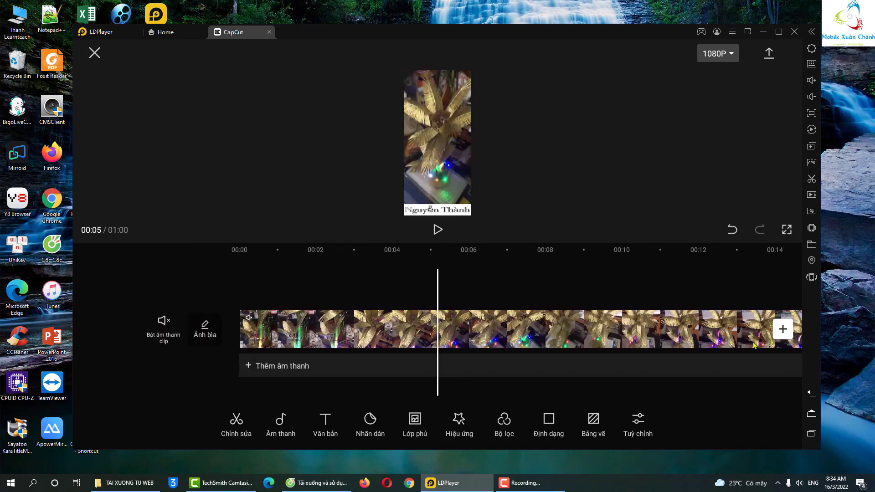
Add extracted audio to the project by importing only the sound of the 00:58 palm tree video
click(280, 368)
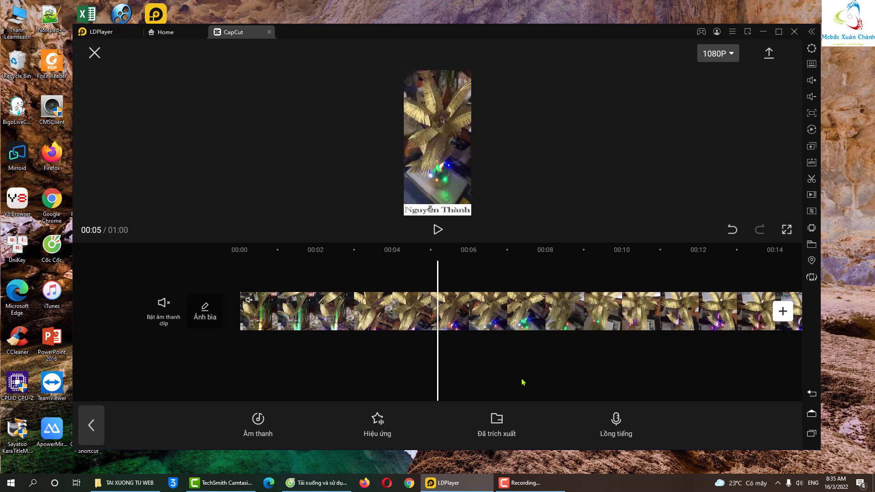
click(499, 421)
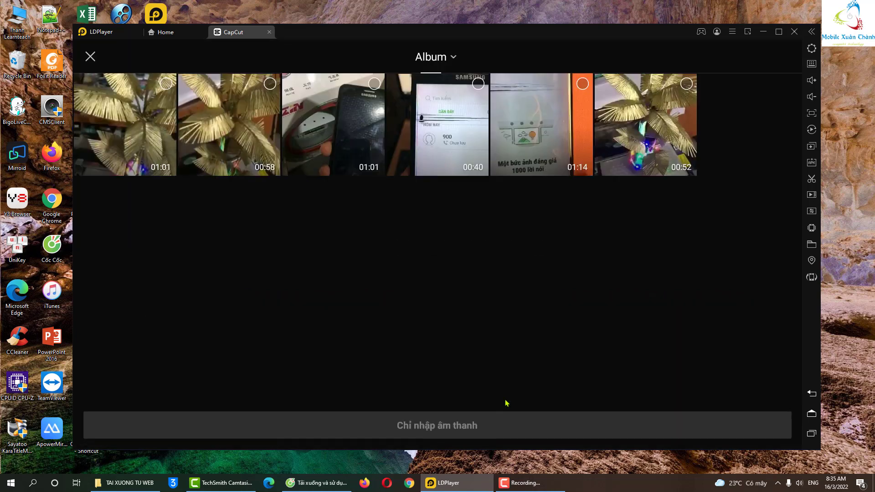
click(270, 86)
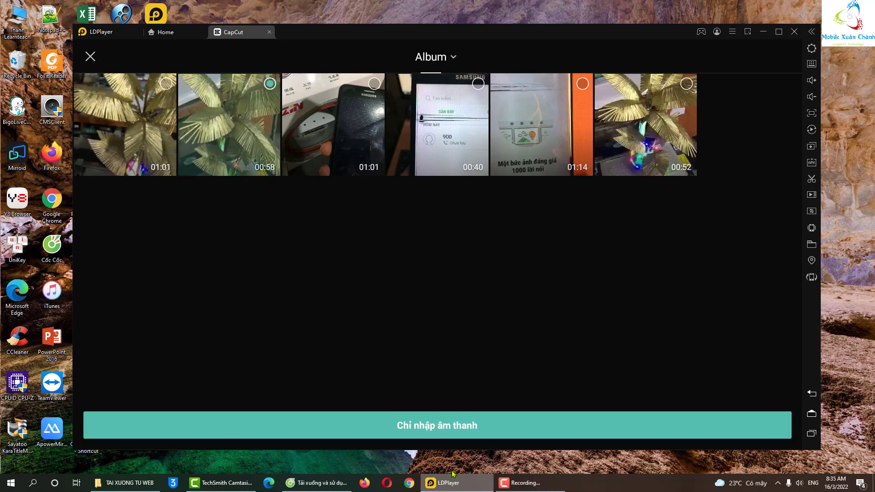
click(435, 425)
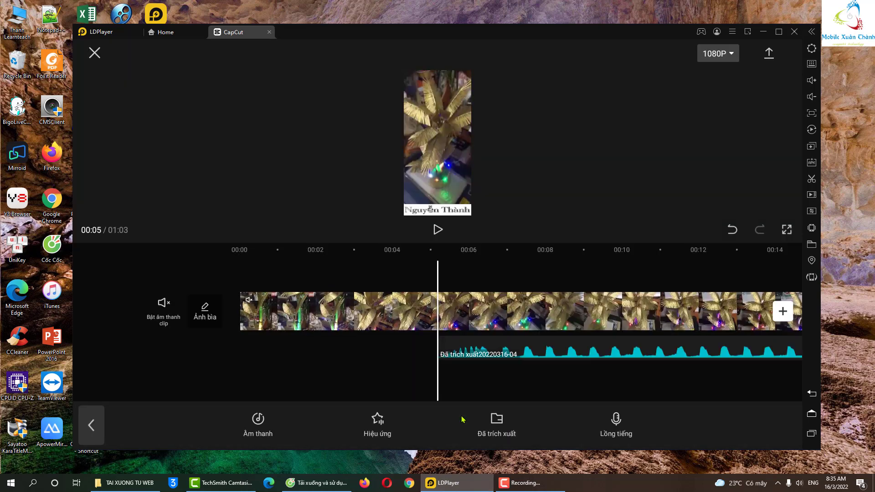
Move the extracted audio clip to 00:00 so it starts together with the palm tree video
click(515, 348)
click(461, 383)
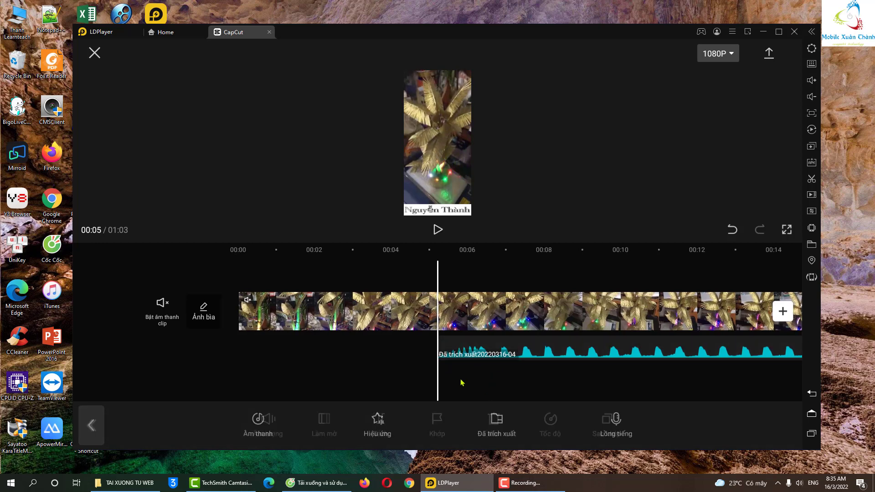
click(463, 353)
click(464, 372)
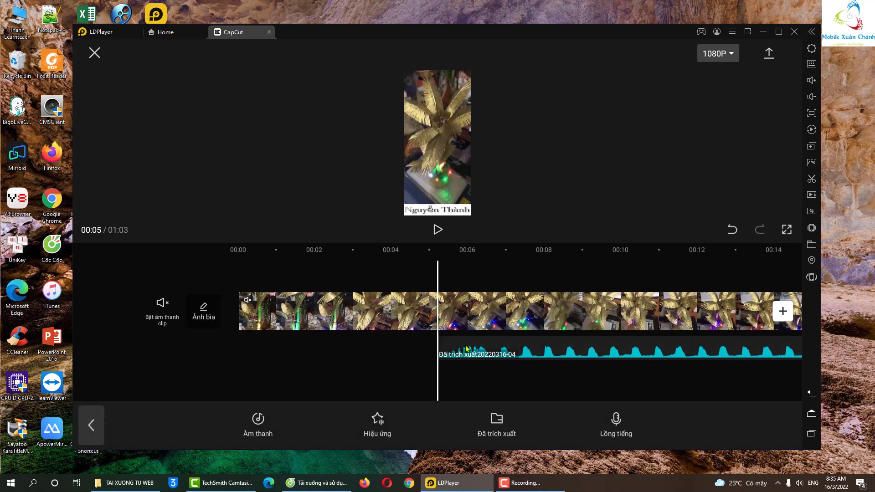
drag(465, 348, 265, 349)
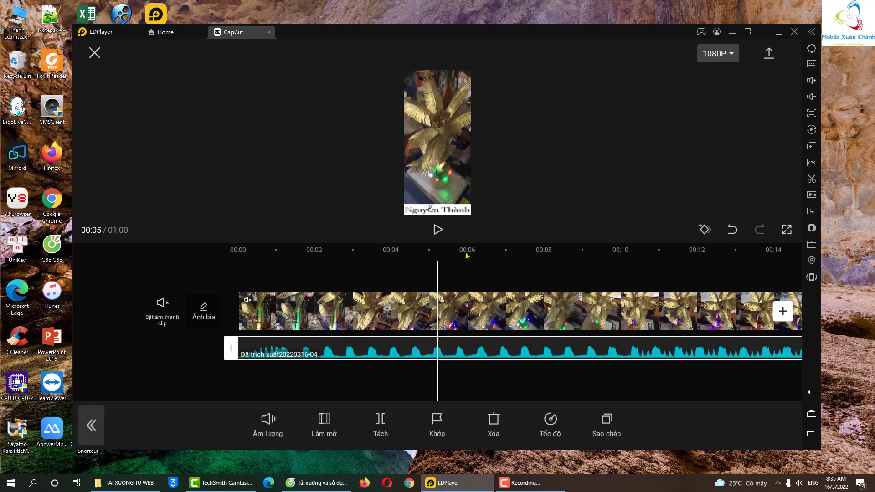
drag(362, 312, 436, 311)
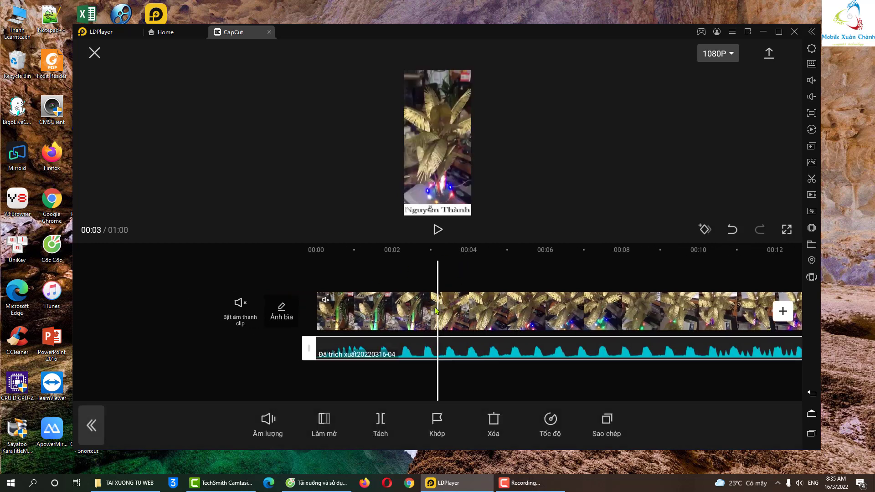
Preview the palm tree video with its extracted audio, and split the video clip at 00:11
click(438, 229)
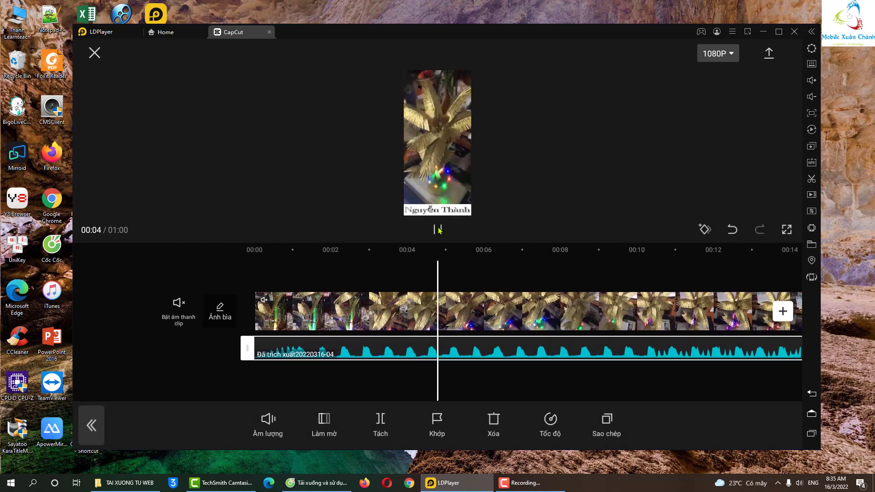
drag(441, 285, 275, 377)
click(386, 316)
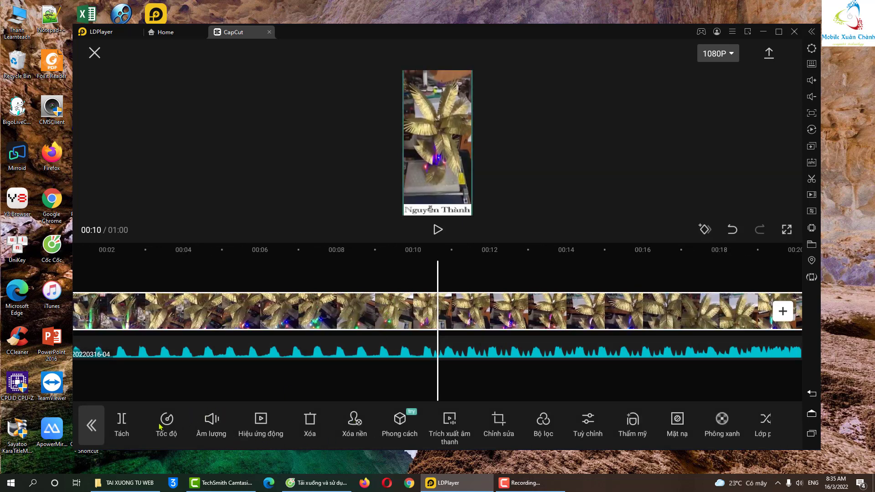
drag(416, 324, 399, 326)
click(119, 422)
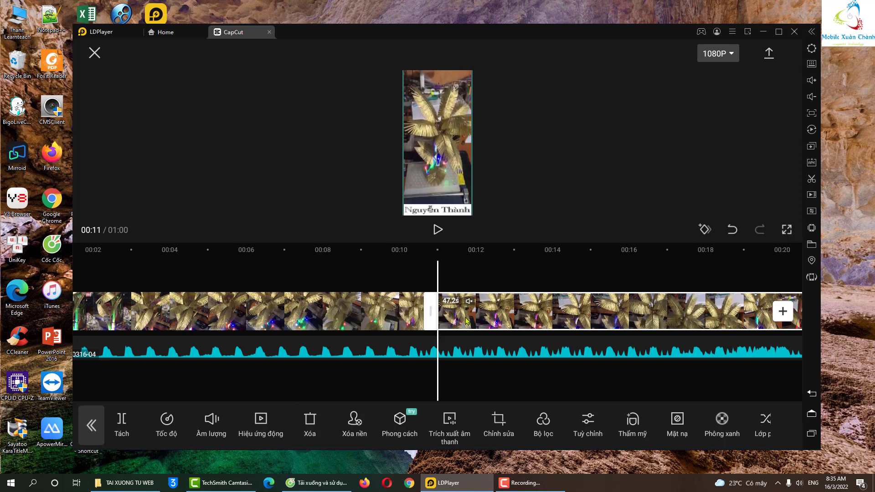
Add the basic transition "Xóa dần dần" at the split between the two clips with a 0.1 s duration, and preview it
drag(468, 321, 500, 315)
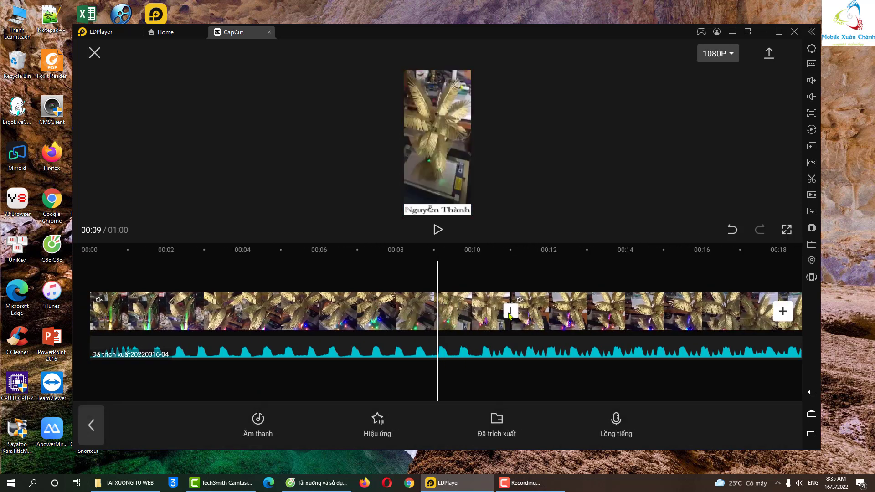
click(511, 312)
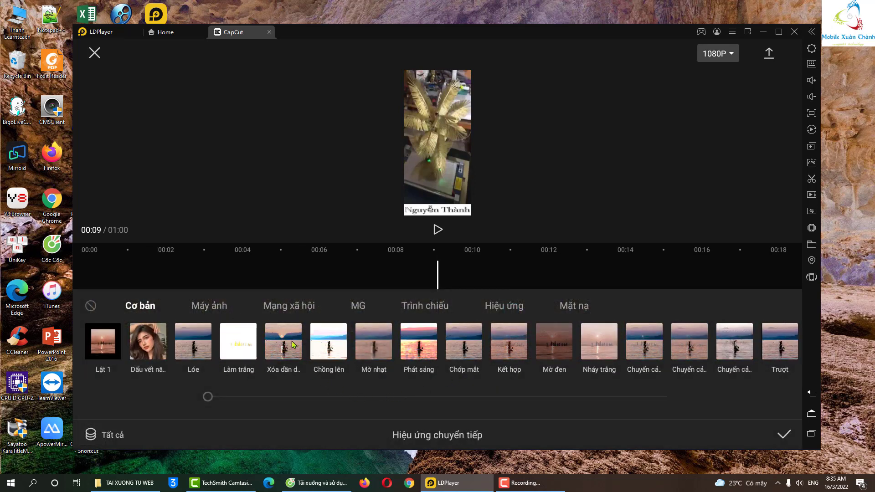
click(289, 355)
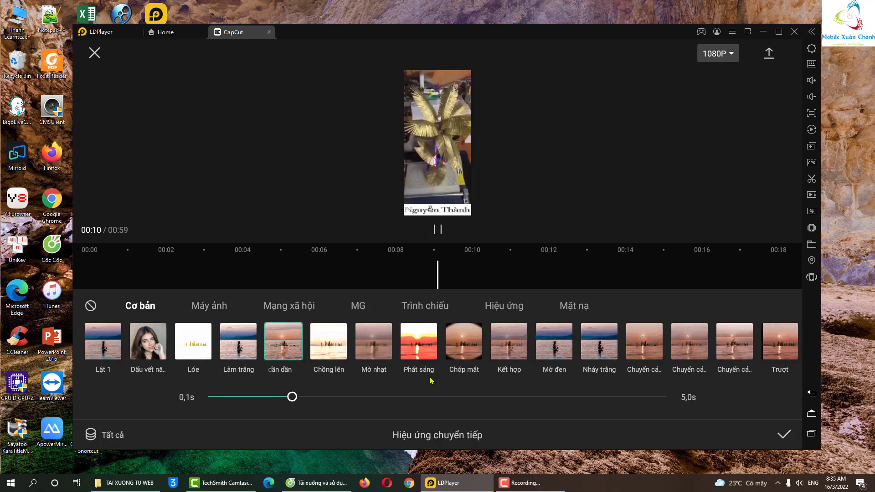
drag(292, 396, 182, 397)
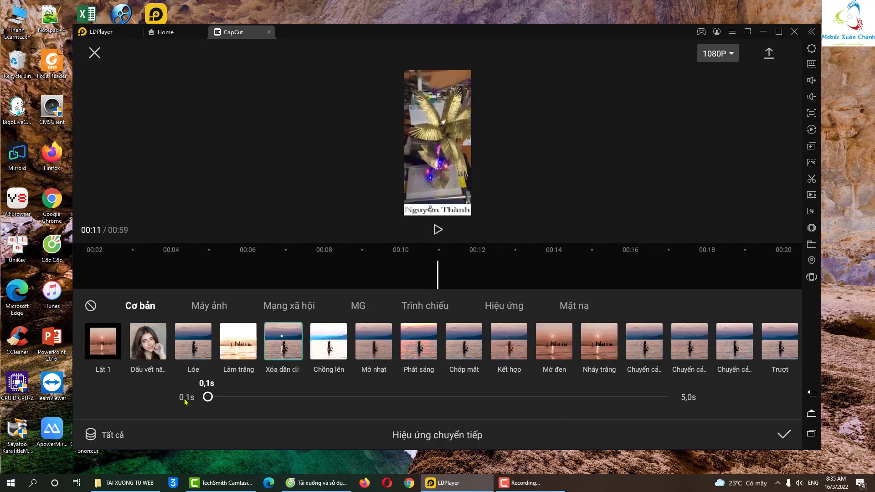
click(783, 435)
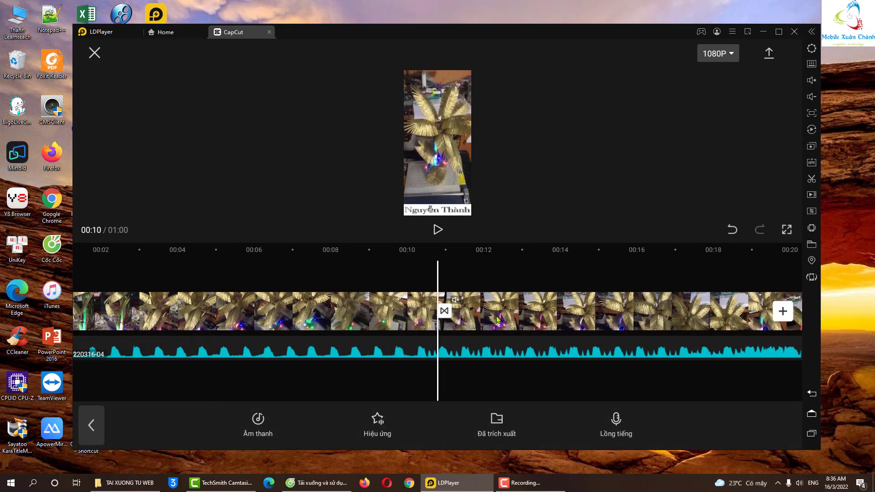
click(438, 229)
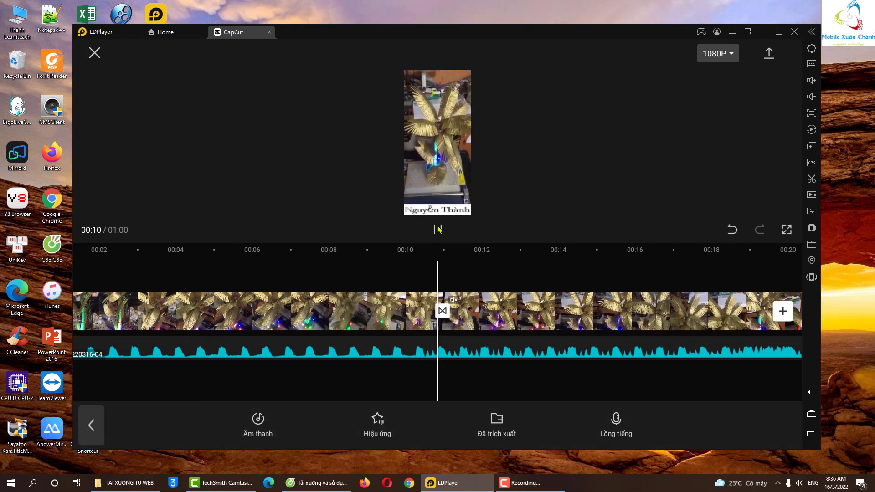
Lengthen the transition between the two palm tree clips to 2.4 s
drag(424, 313, 444, 315)
click(440, 311)
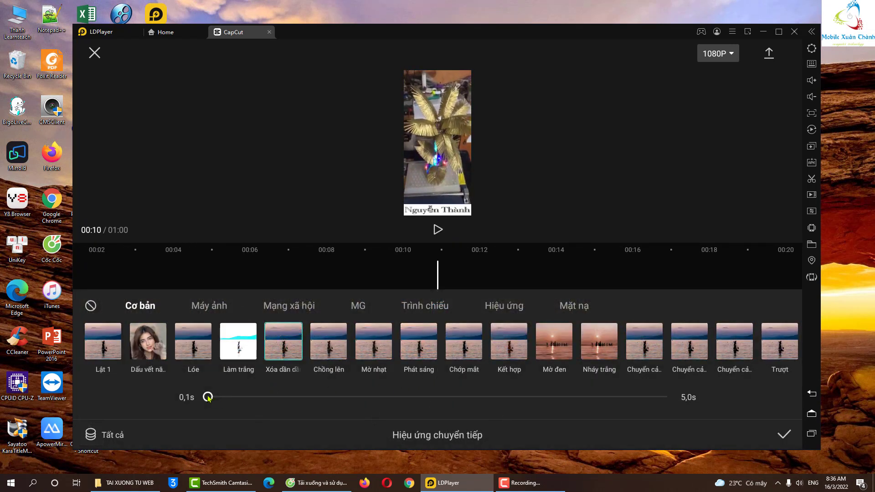
drag(207, 396, 424, 397)
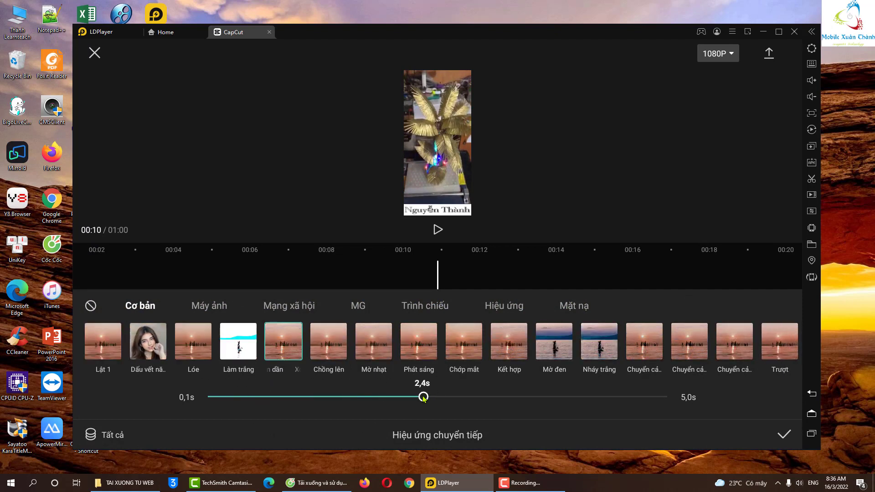
click(784, 435)
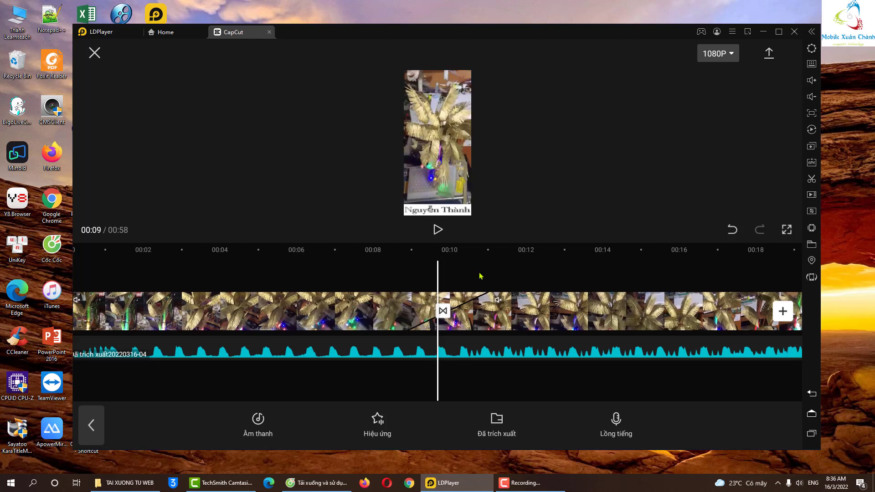
Play the section around the transition twice to check how the first clip blends into the second
click(437, 231)
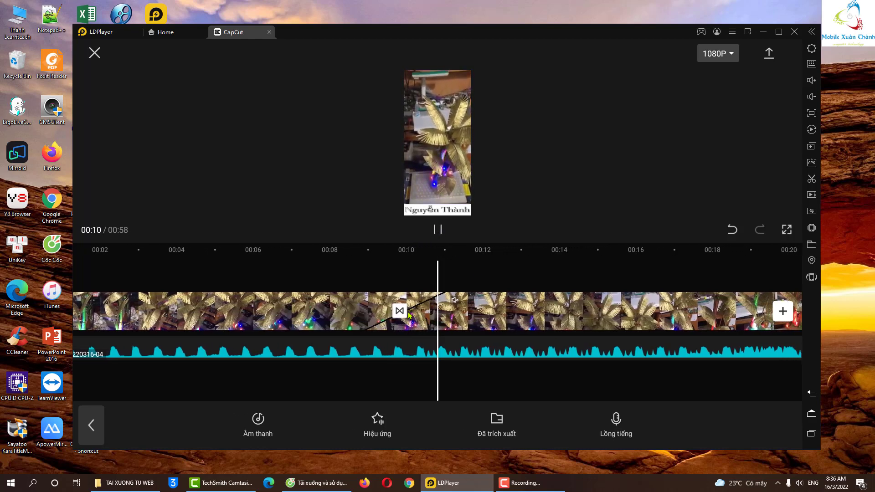
click(455, 314)
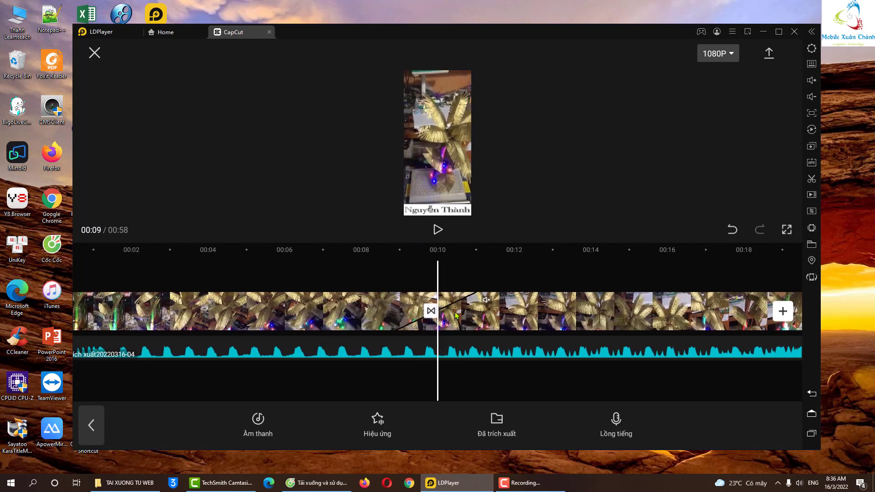
click(437, 229)
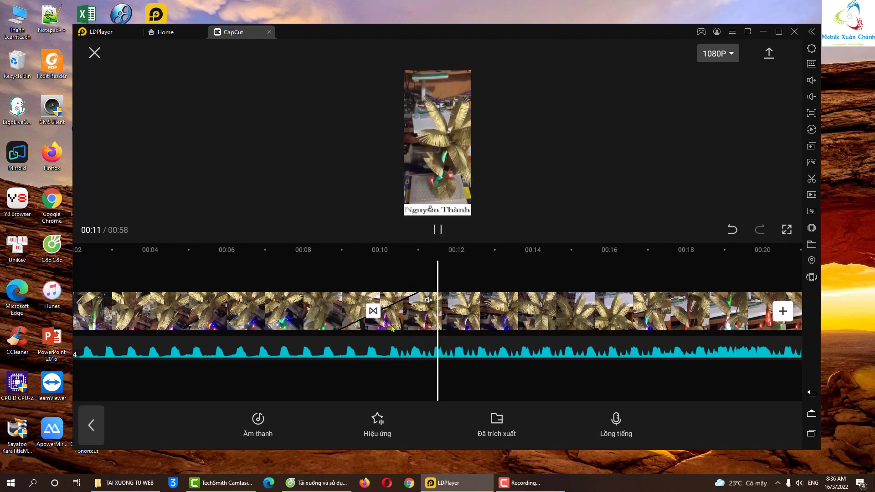
mouse_move(392, 328)
mouse_down()
mouse_move(449, 318)
mouse_move(381, 319)
mouse_up()
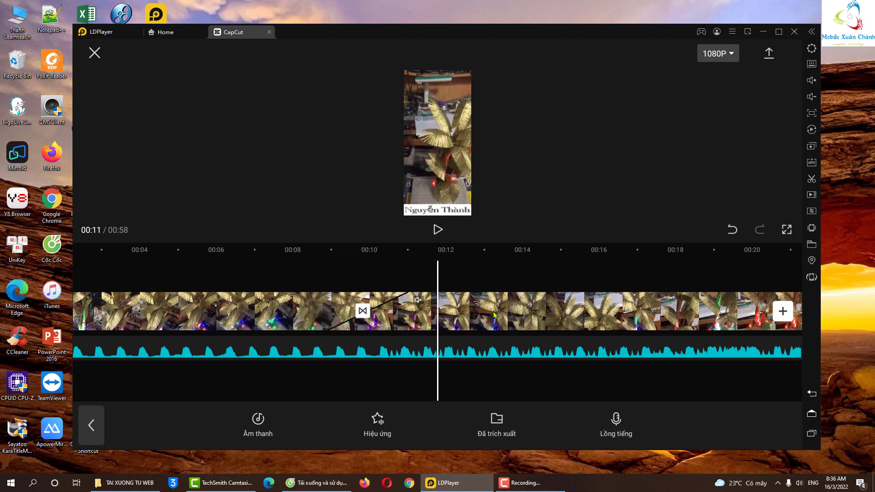
drag(493, 315, 458, 319)
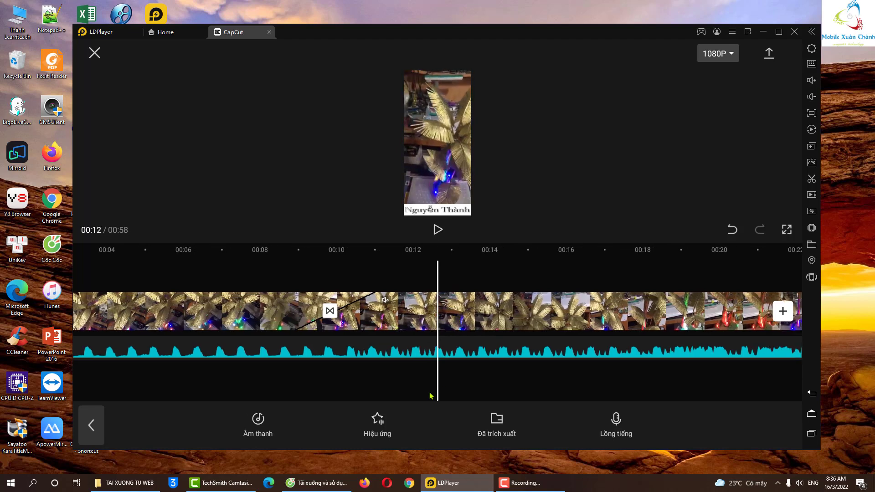
Review the export settings and export the video at 1080p and 30 frames per second
click(431, 314)
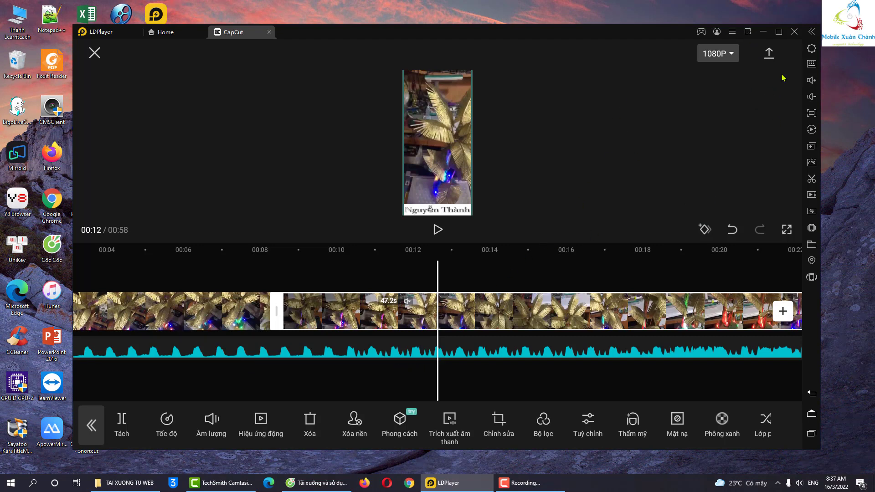
click(727, 59)
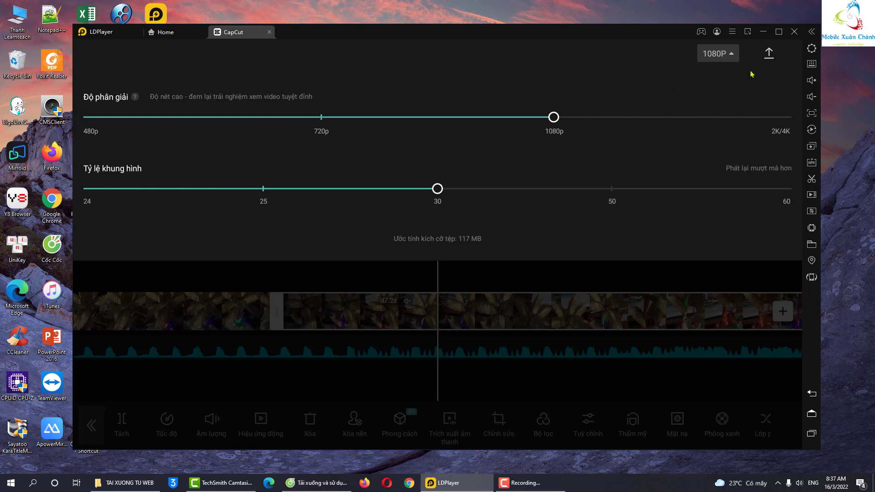
click(769, 54)
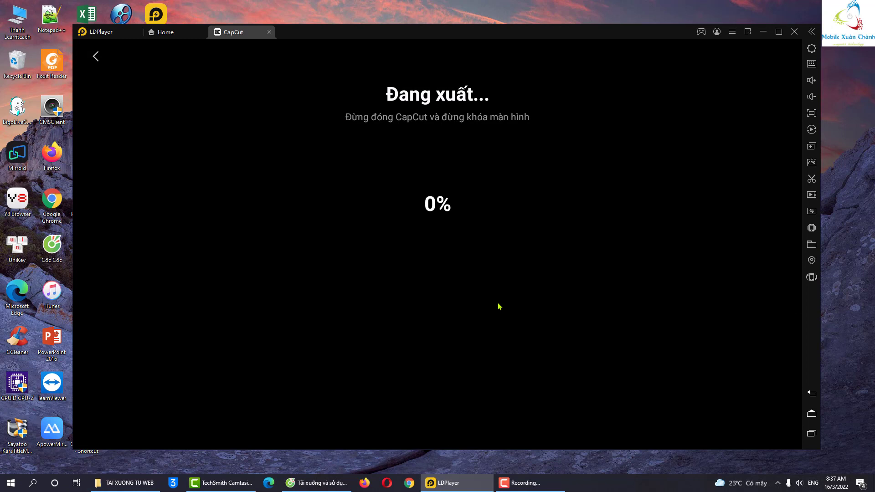